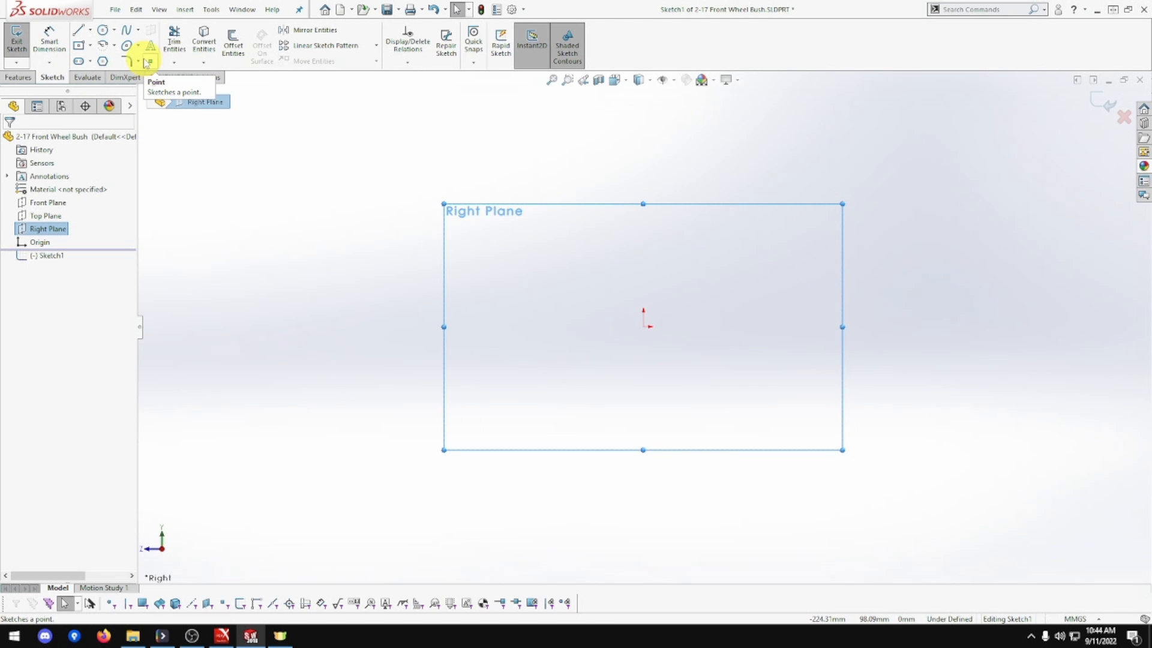
# - Draw two concentric circles centred on the origin, with radii of about 54.5 mm and 37.2 mm
pyautogui.click(102, 29)
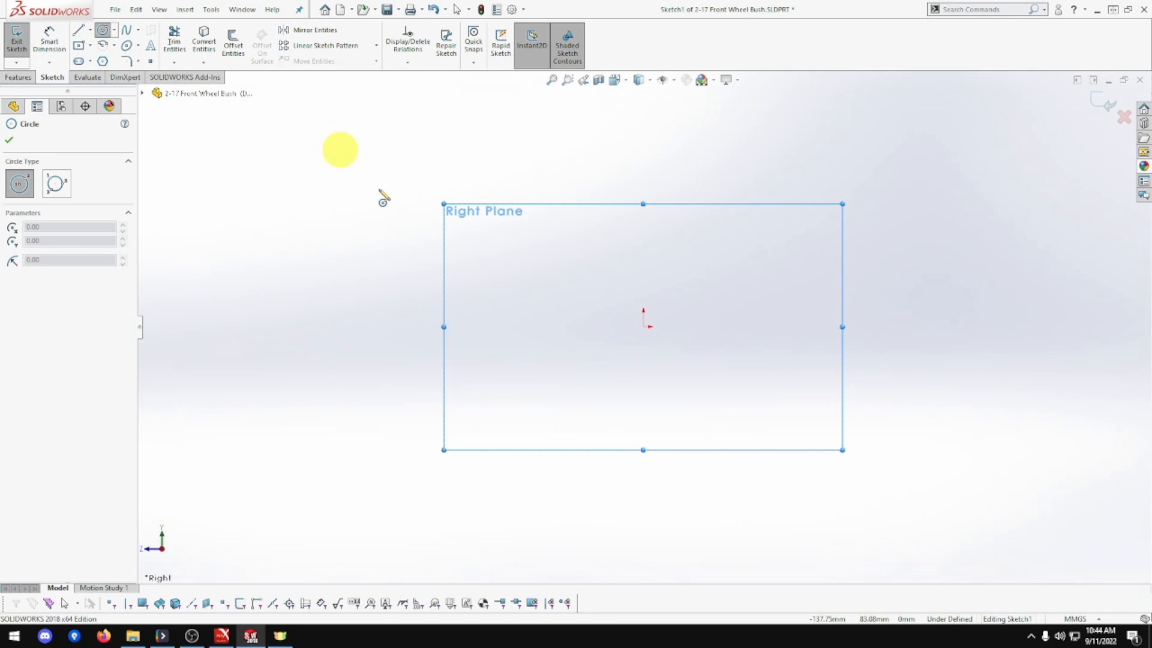
pyautogui.click(643, 327)
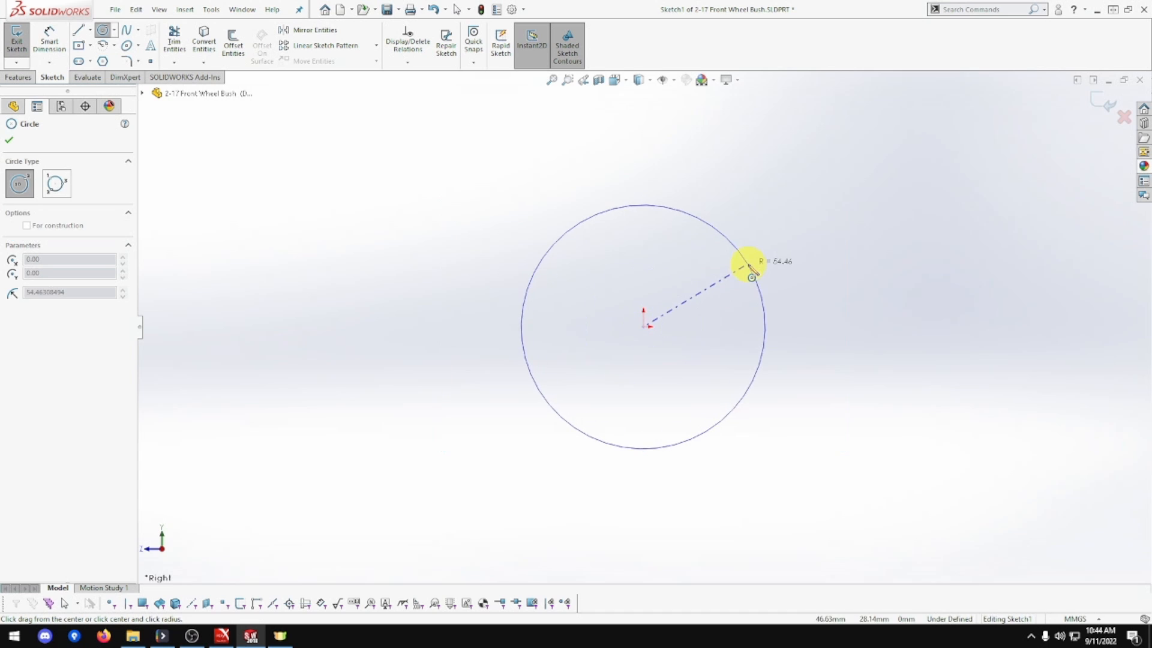
pyautogui.click(746, 259)
pyautogui.click(643, 327)
pyautogui.click(719, 291)
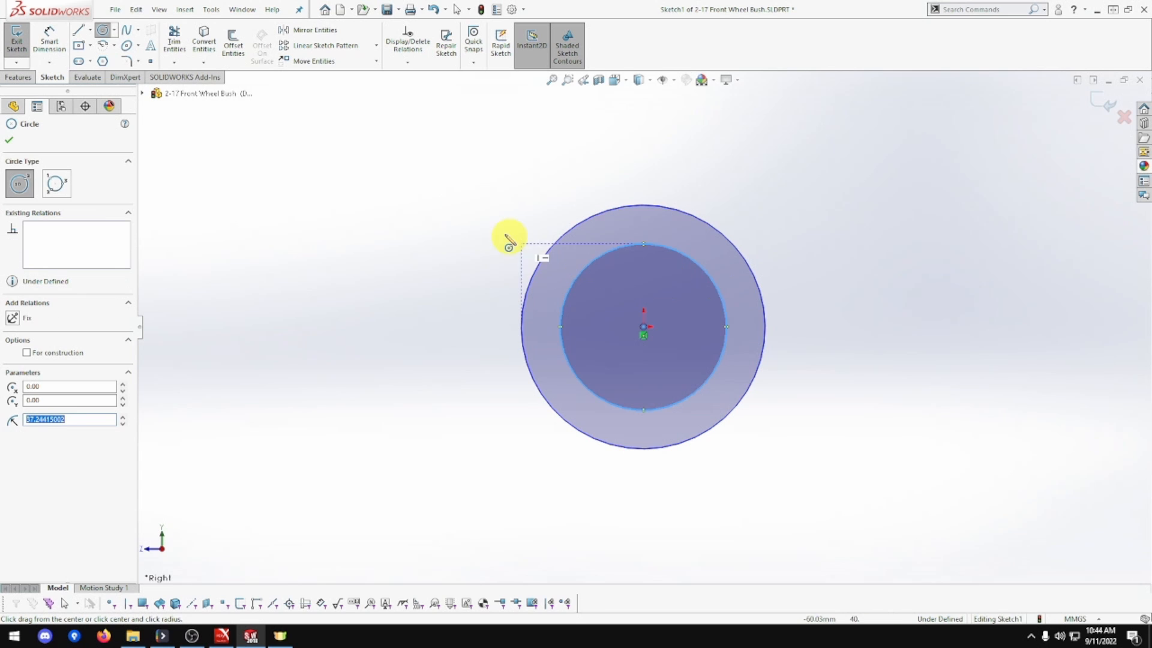
# - Dimension the outer circle's diameter and set it to 42 mm
pyautogui.click(49, 39)
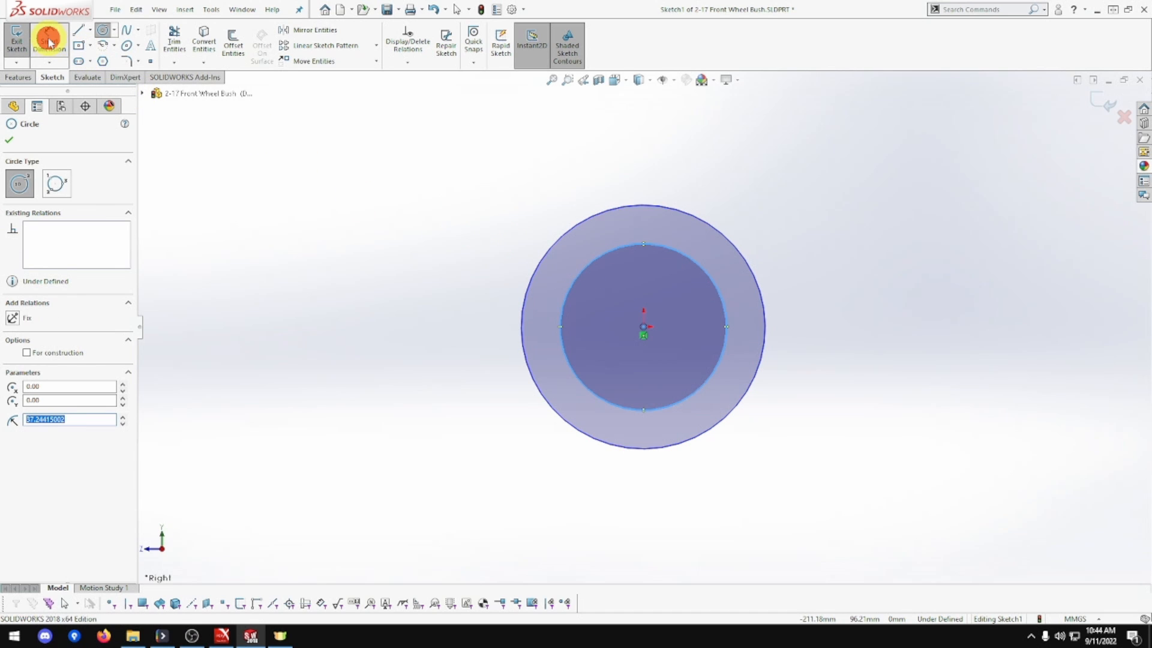
pyautogui.click(589, 214)
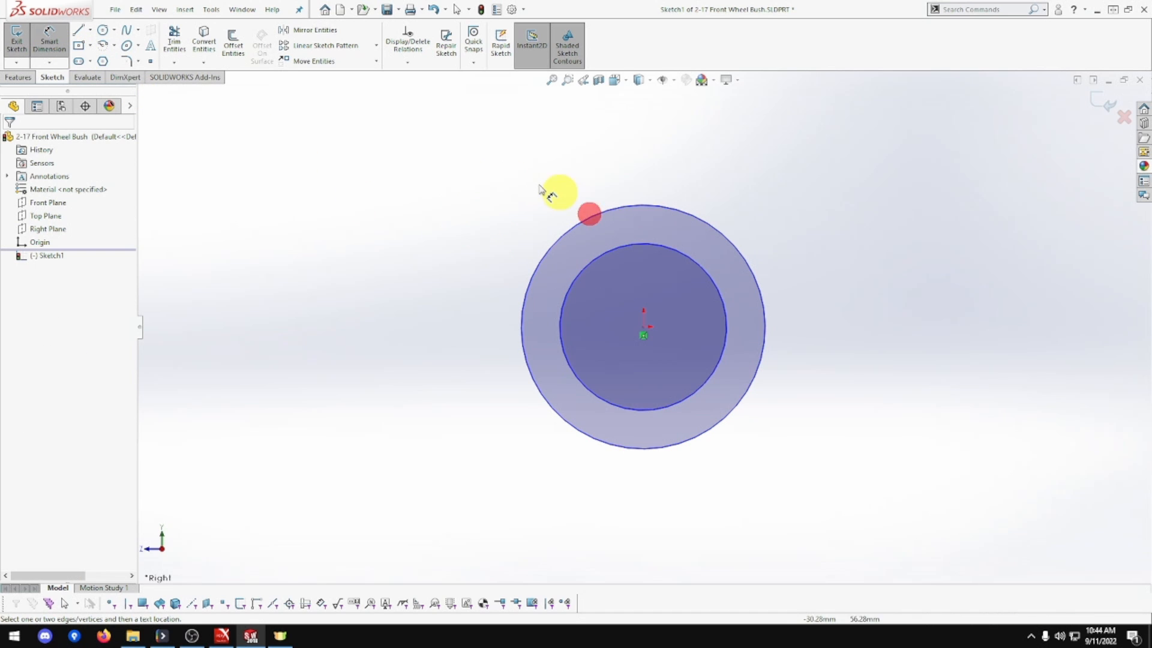
pyautogui.click(559, 241)
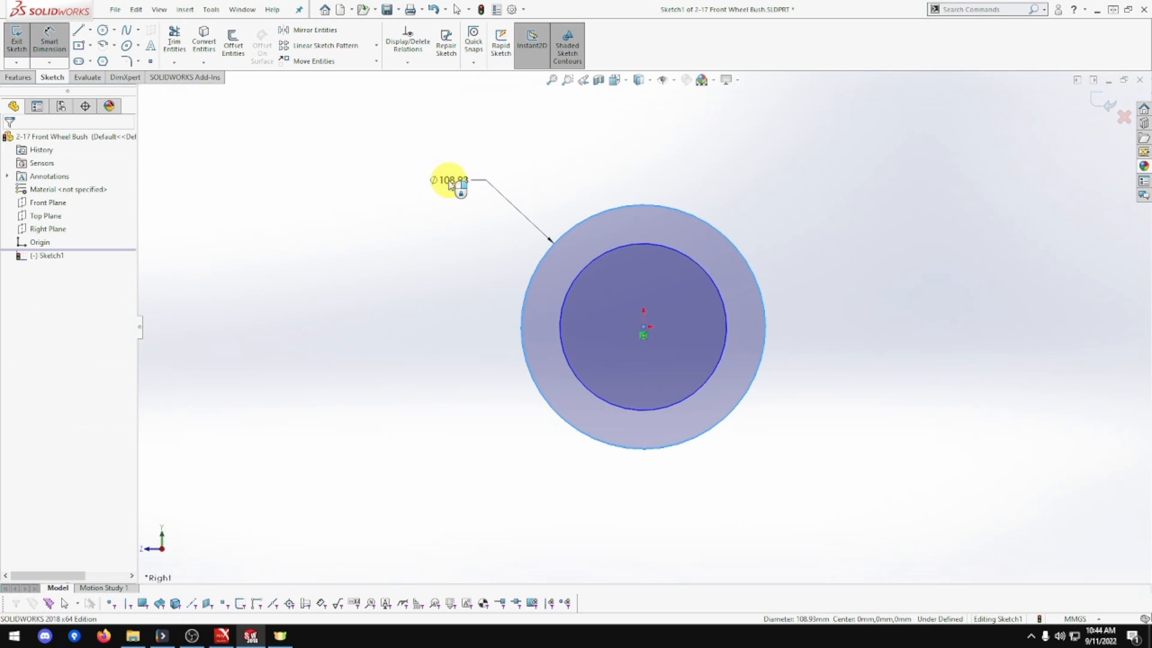
pyautogui.click(449, 184)
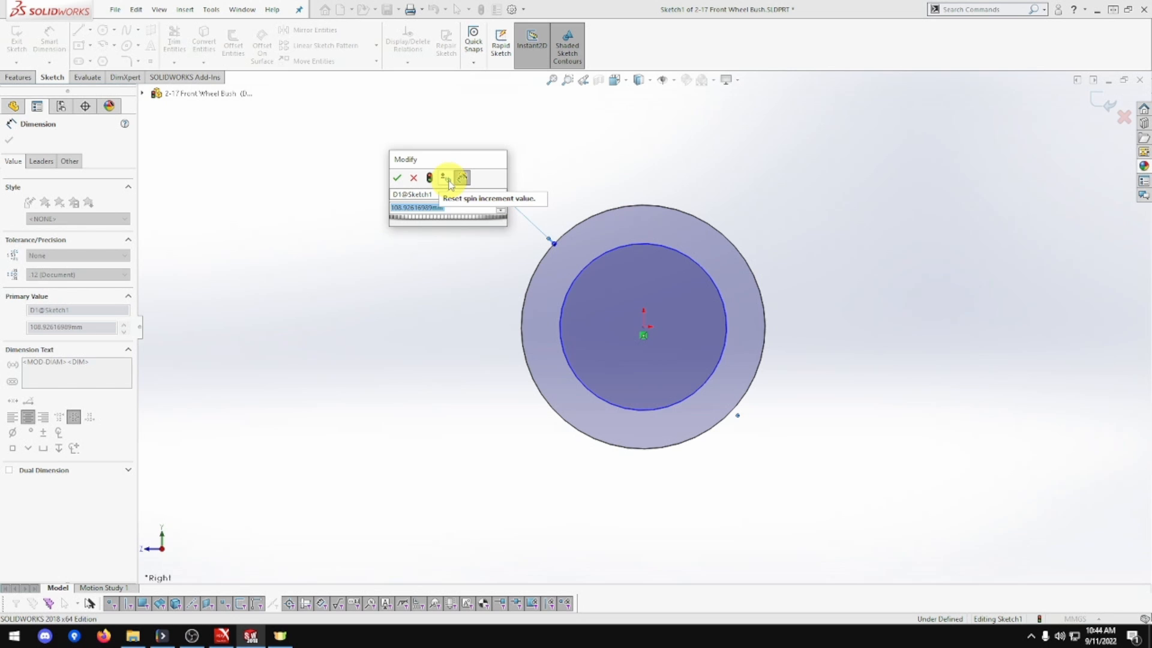
pyautogui.write('52')
pyautogui.press('Return')
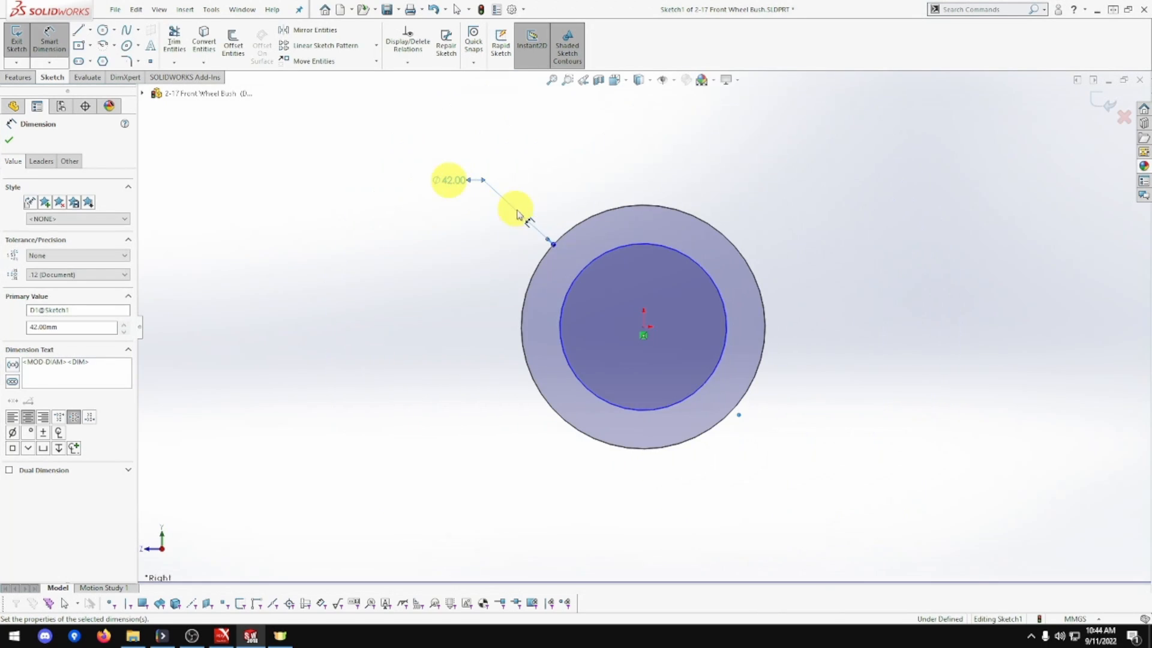
# - Dimension the inner circle's diameter and set it to 22 mm
pyautogui.click(564, 291)
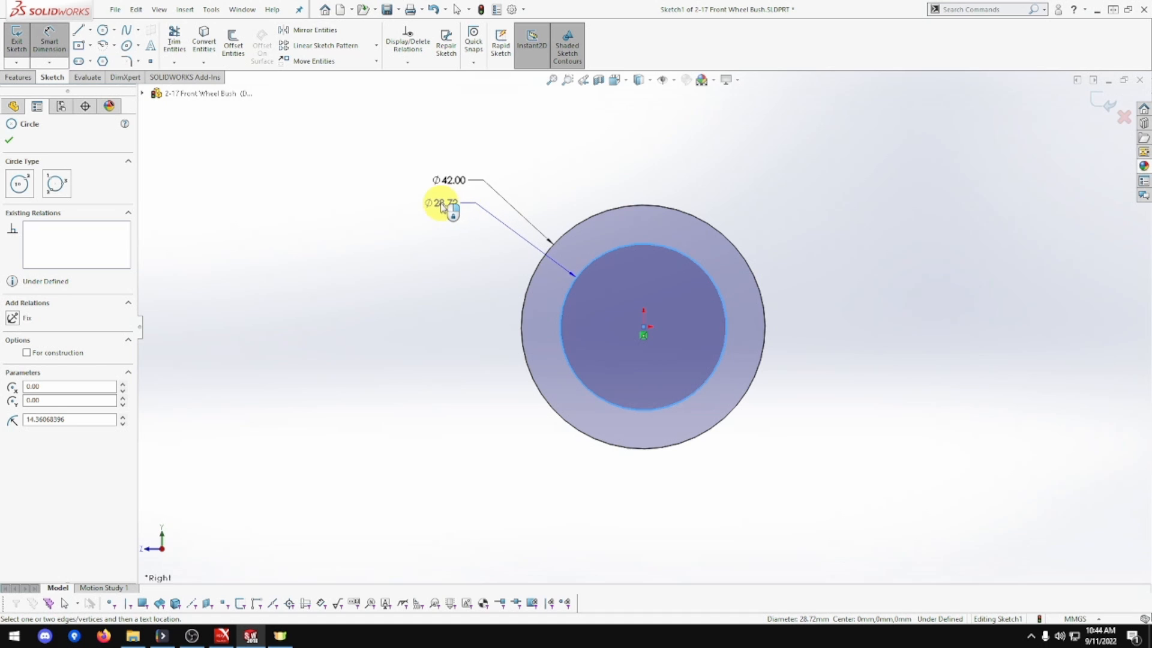
pyautogui.click(441, 207)
pyautogui.write('22')
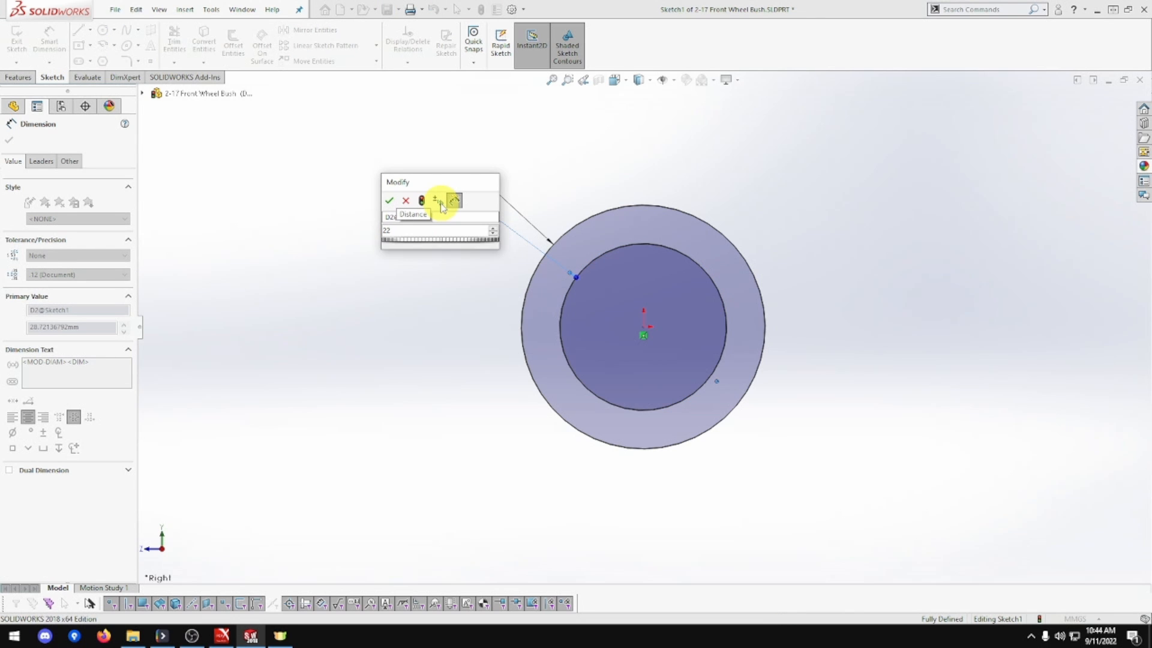
pyautogui.press('Return')
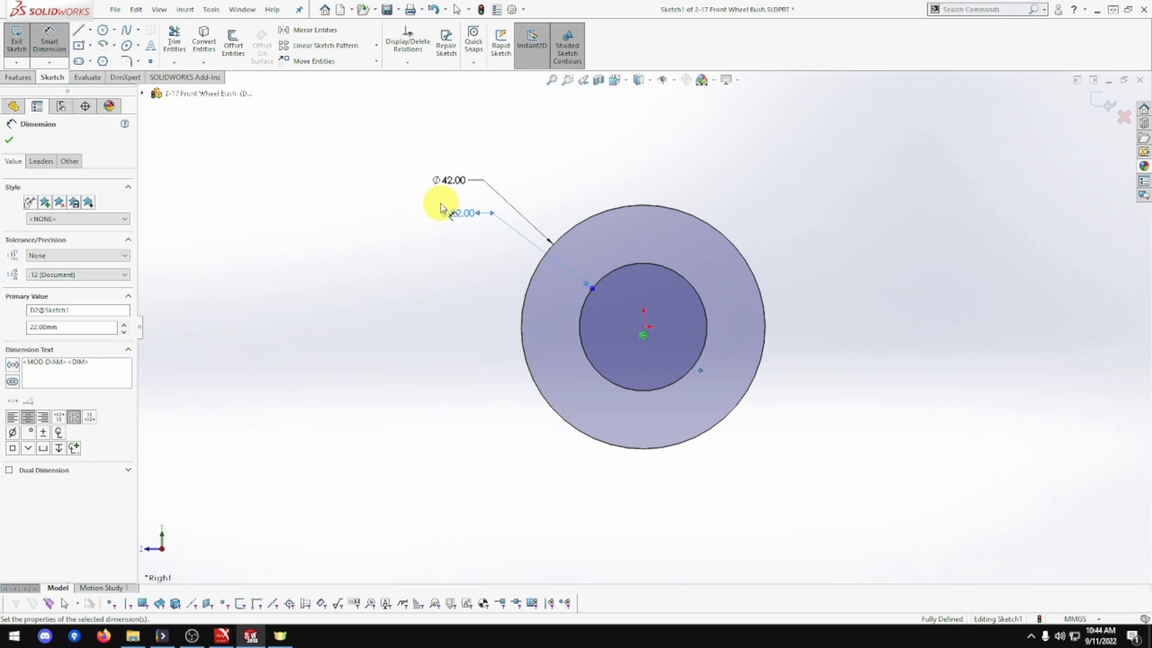
# - Extrude the ring profile as a blind boss with a depth of 60 mm
pyautogui.click(18, 77)
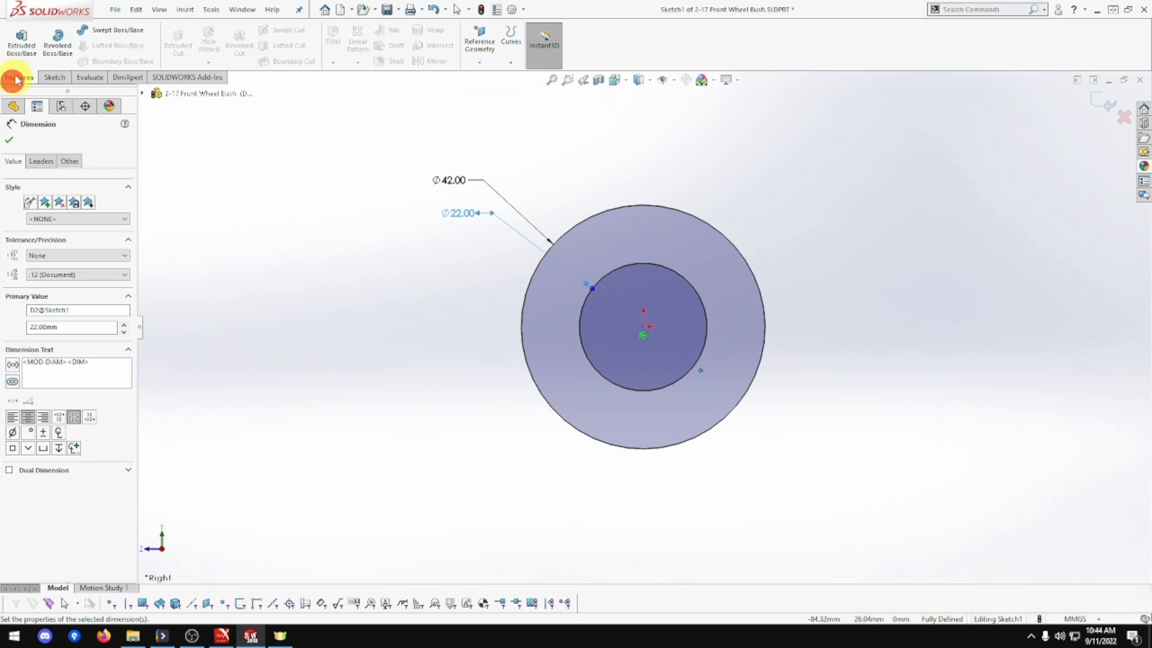
pyautogui.click(20, 45)
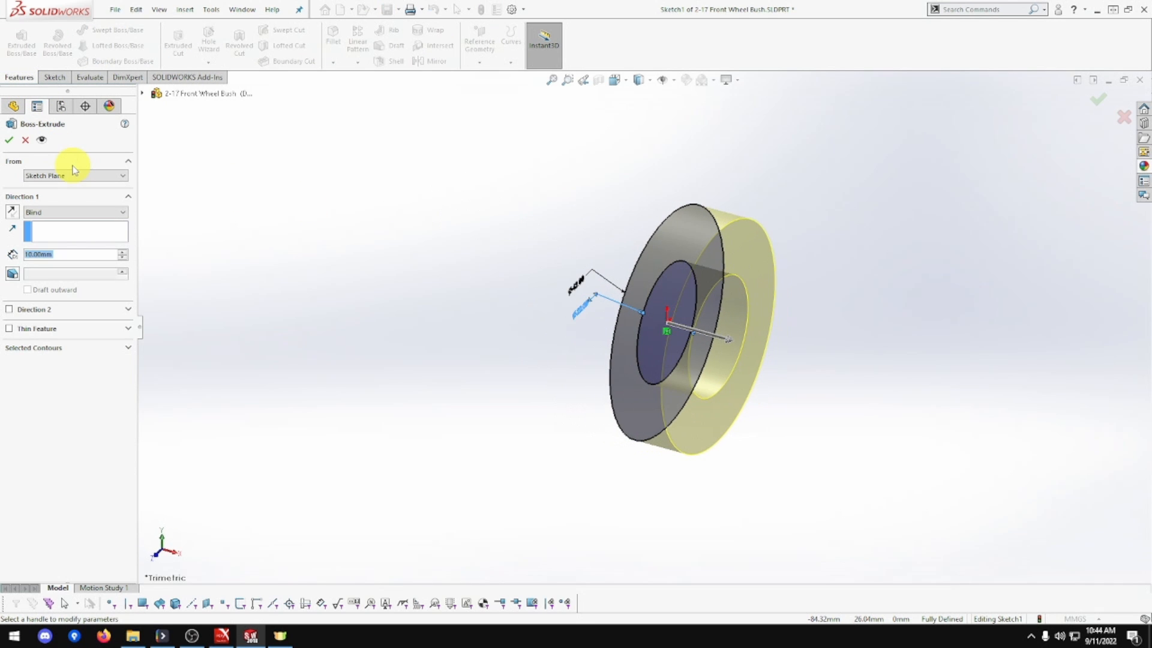
pyautogui.write('60')
pyautogui.press('Return')
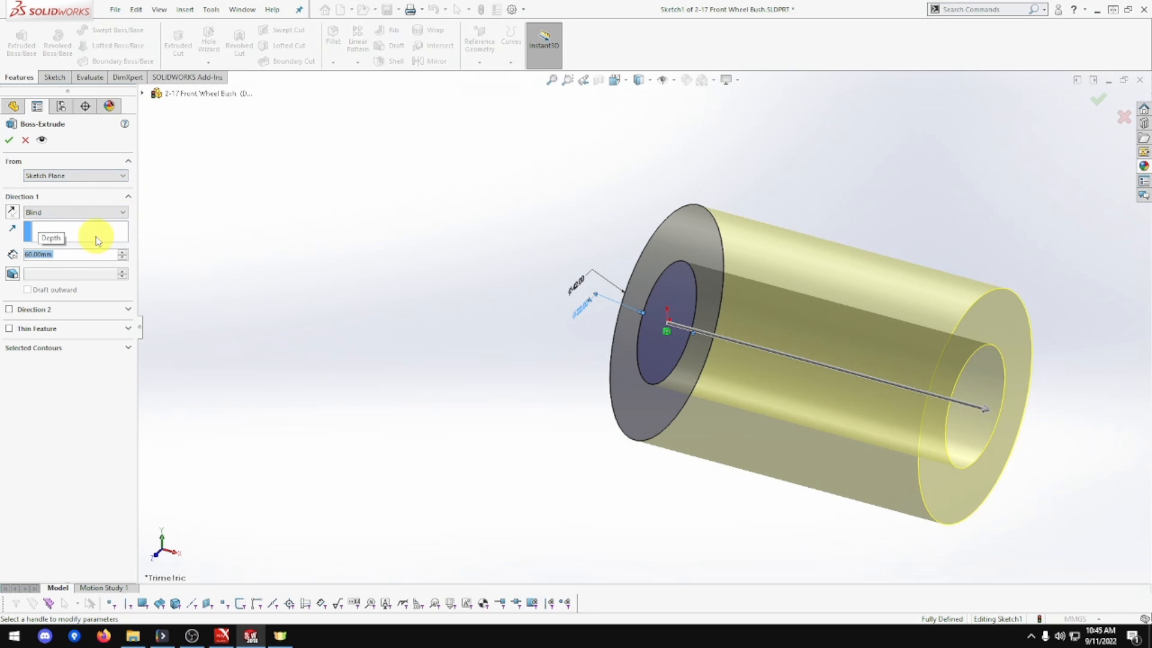
pyautogui.click(77, 216)
pyautogui.click(79, 220)
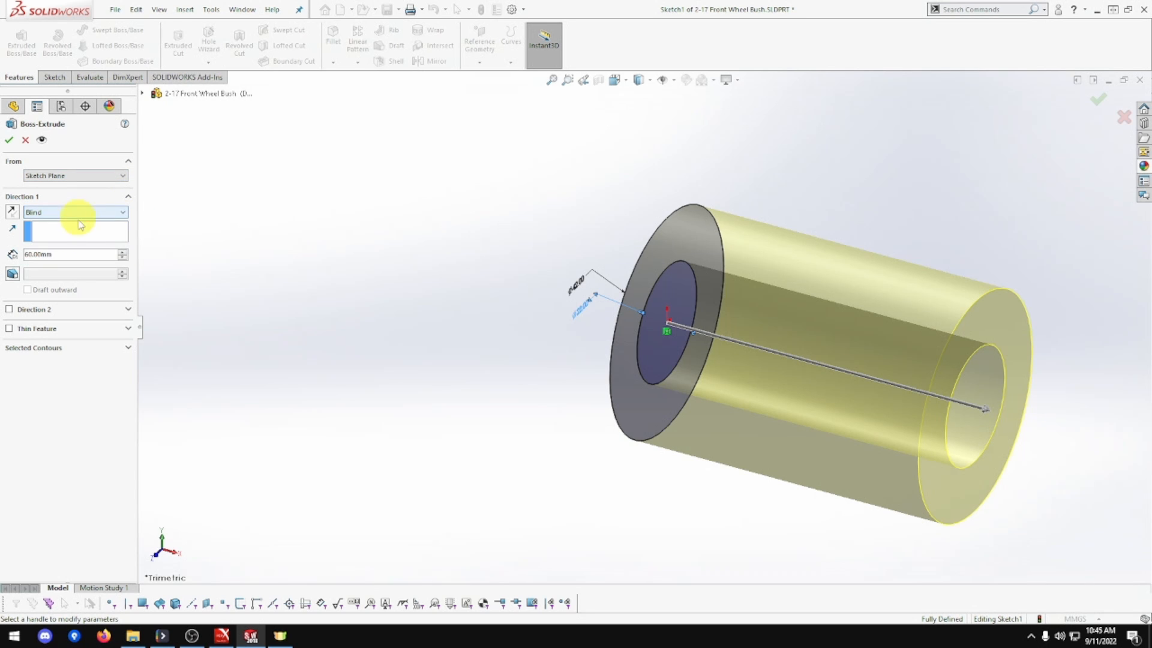
pyautogui.click(9, 142)
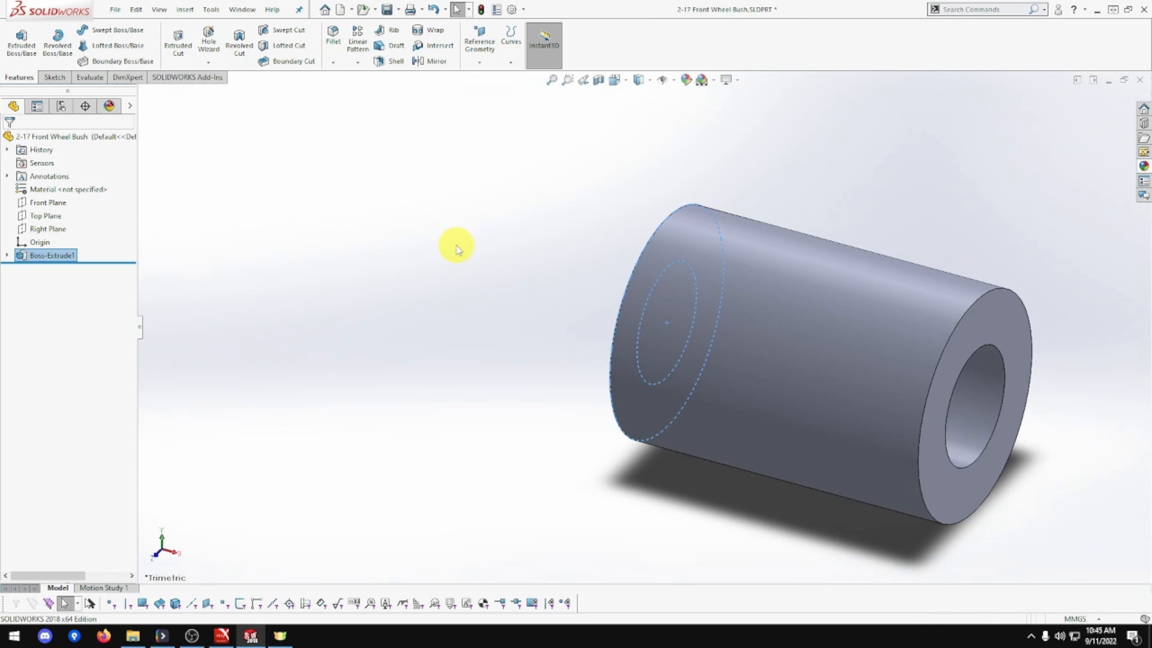
pyautogui.click(456, 247)
# - Apply the brushed brass metal appearance to the whole part
pyautogui.click(1144, 167)
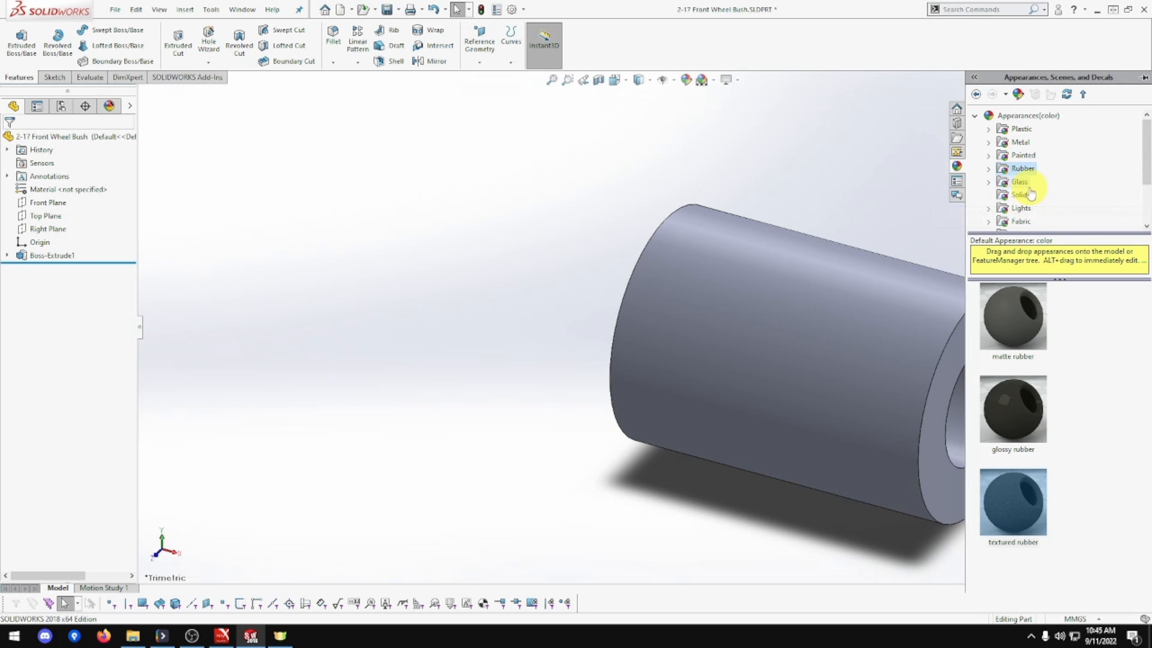
pyautogui.doubleClick(1024, 143)
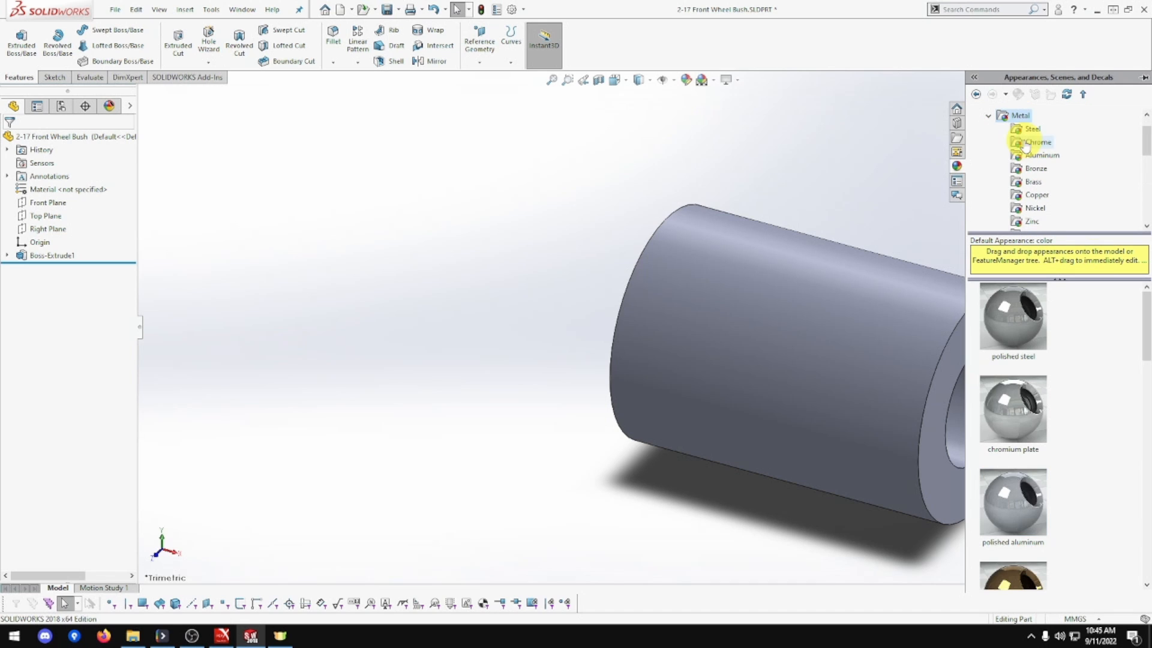
pyautogui.click(1034, 182)
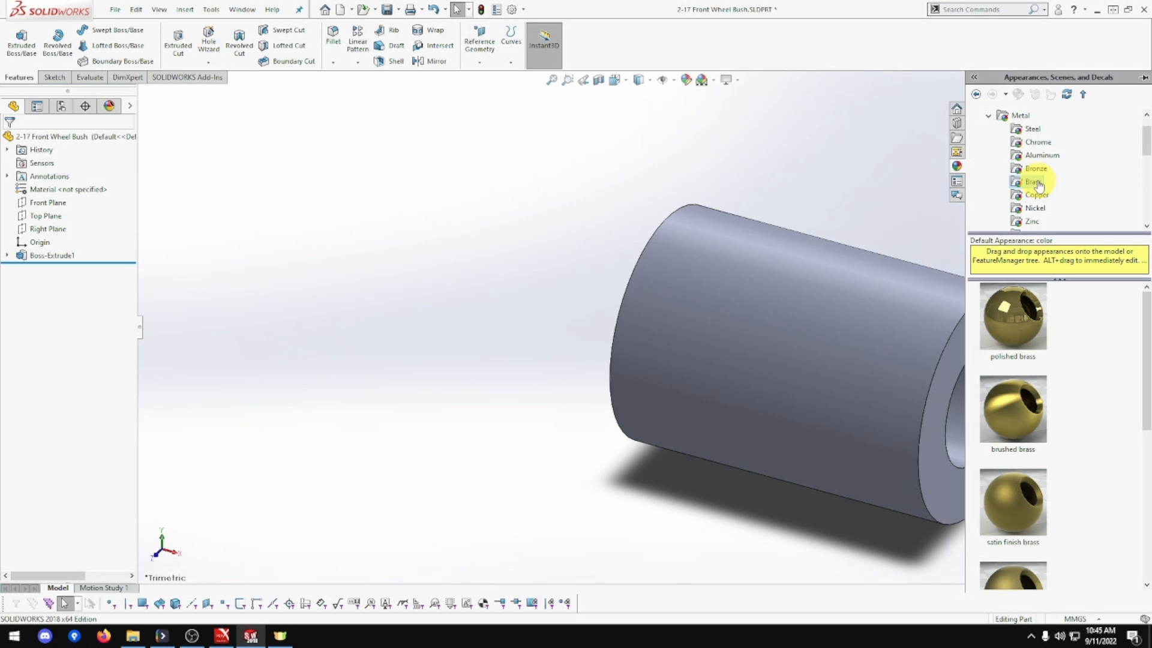
pyautogui.moveTo(1013, 420)
pyautogui.mouseDown()
pyautogui.moveTo(828, 412)
pyautogui.moveTo(831, 354)
pyautogui.mouseUp()
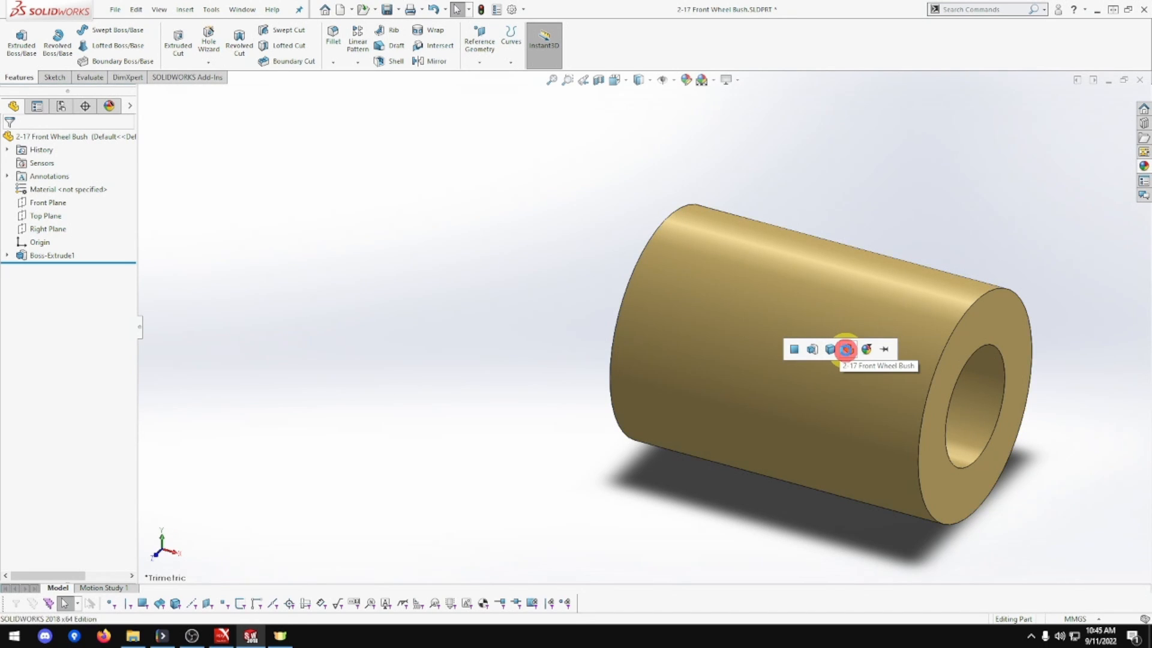
pyautogui.click(849, 349)
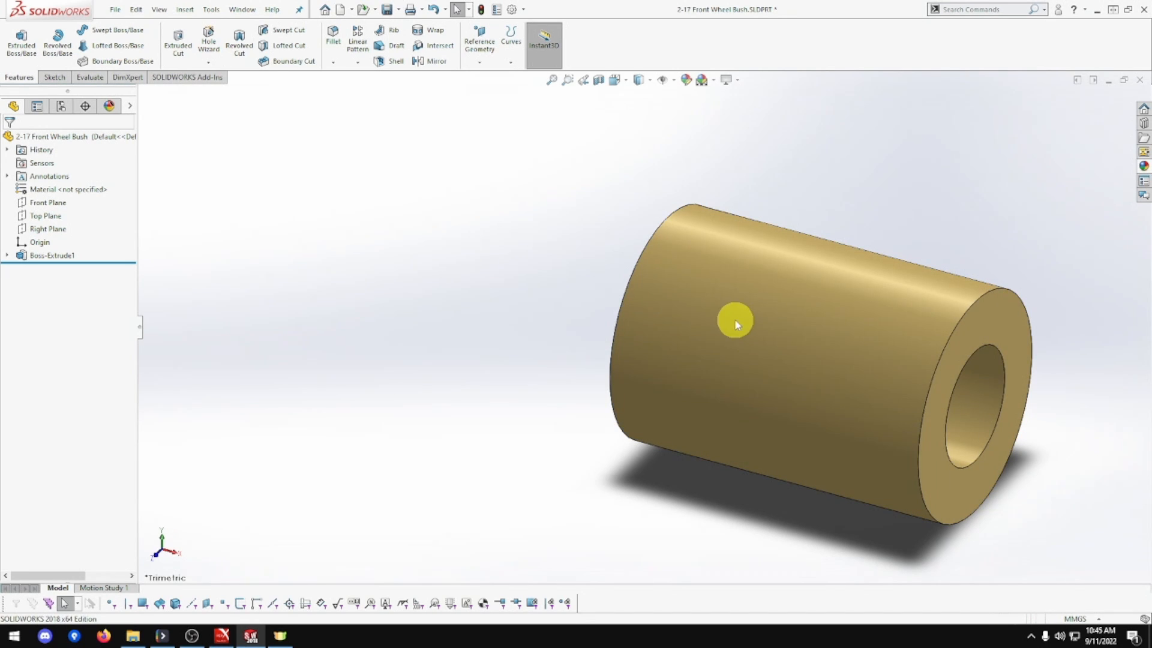
# - Start a new sketch on the bush's ring-shaped end face, viewed straight on
pyautogui.rightClick(959, 343)
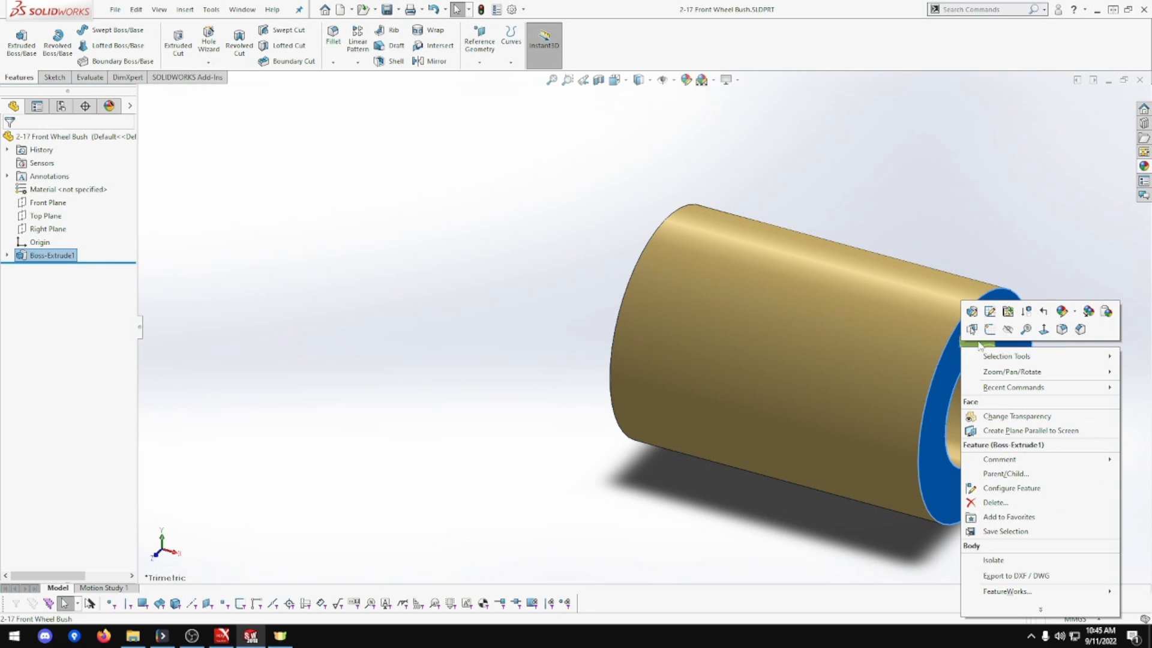
pyautogui.click(1044, 328)
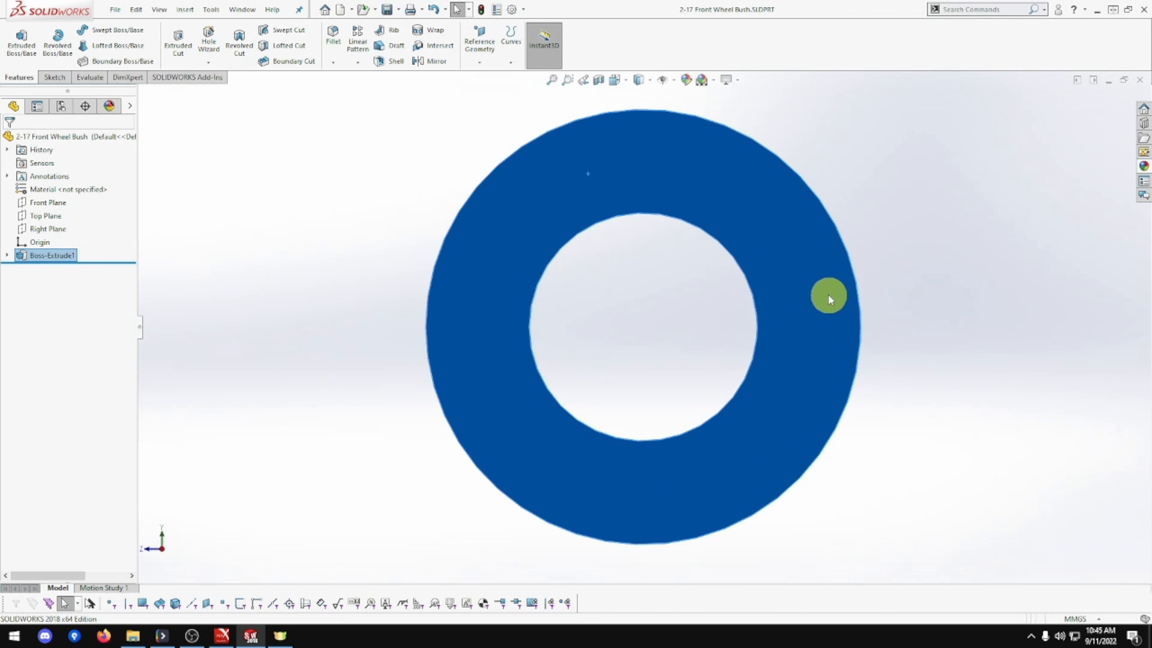
pyautogui.rightClick(827, 294)
pyautogui.click(848, 276)
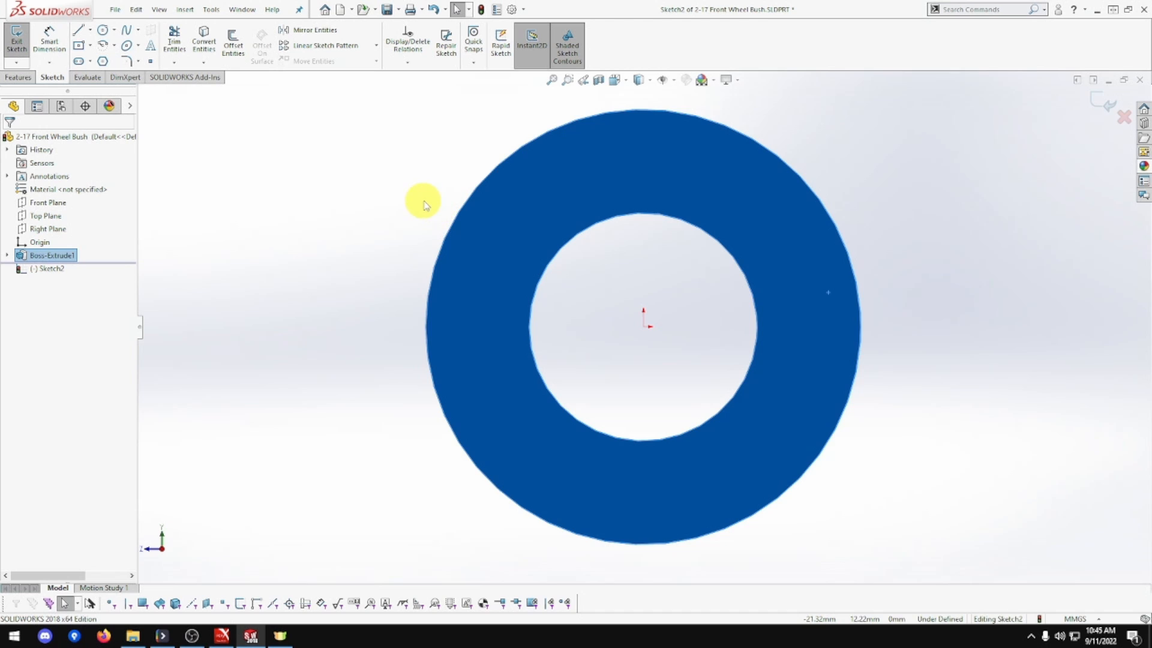
# - Draw two origin-centred circles on the end face, one along the hole's edge and one beyond the outer edge with a radius of about 31.5 mm
pyautogui.click(103, 31)
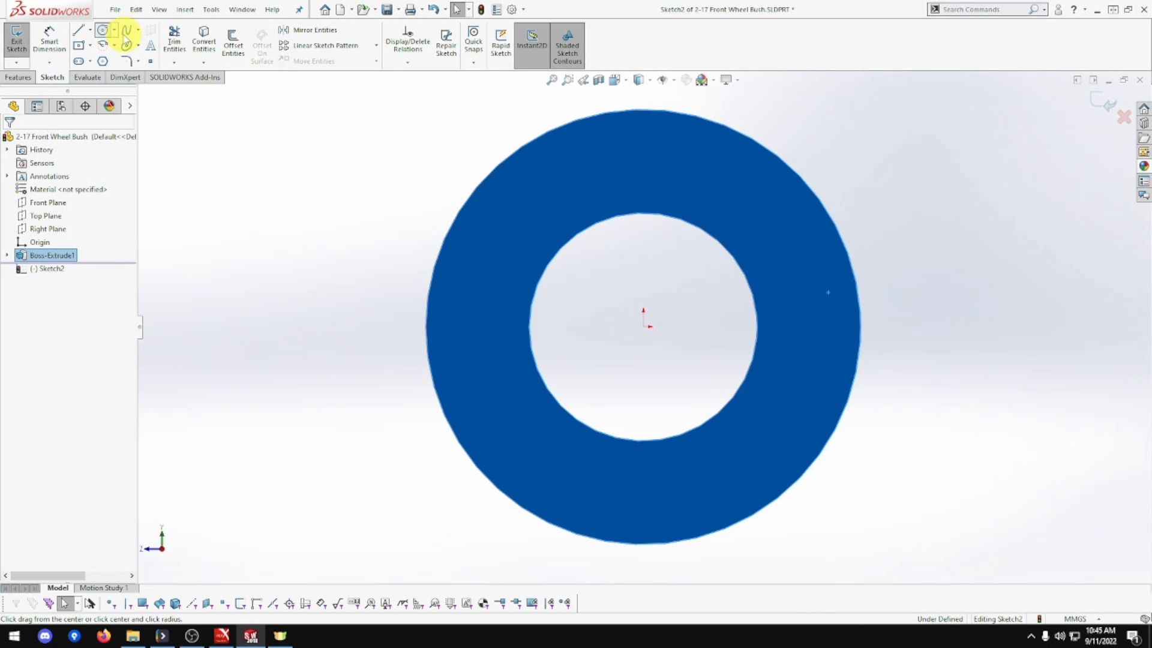
pyautogui.click(646, 329)
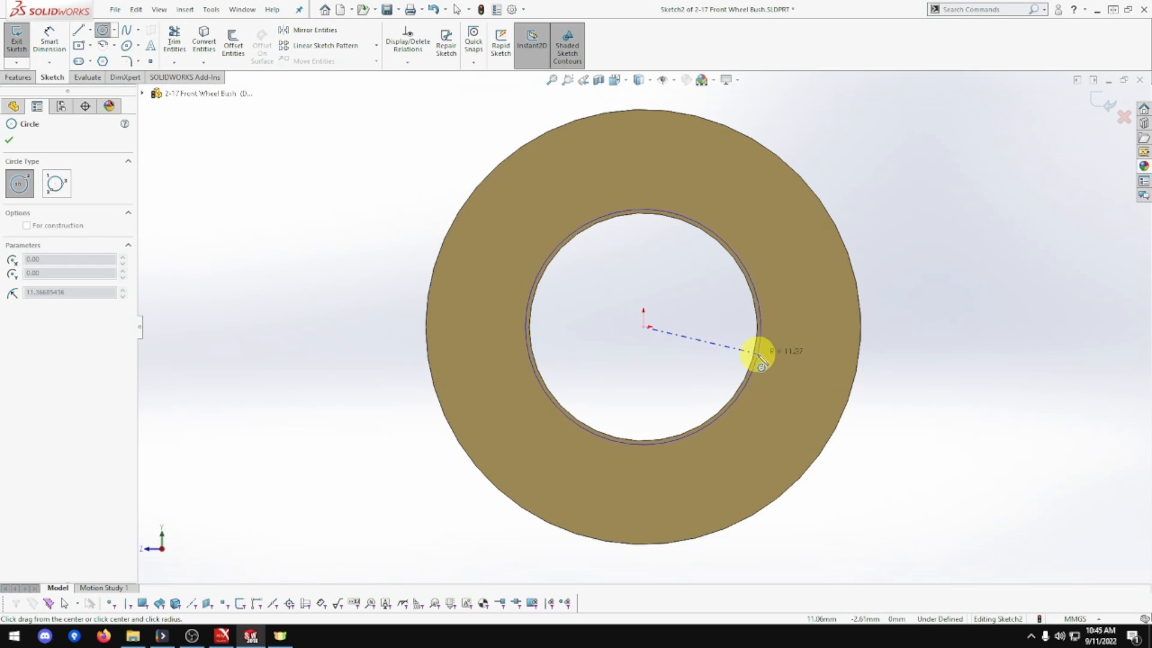
pyautogui.click(757, 354)
pyautogui.click(643, 326)
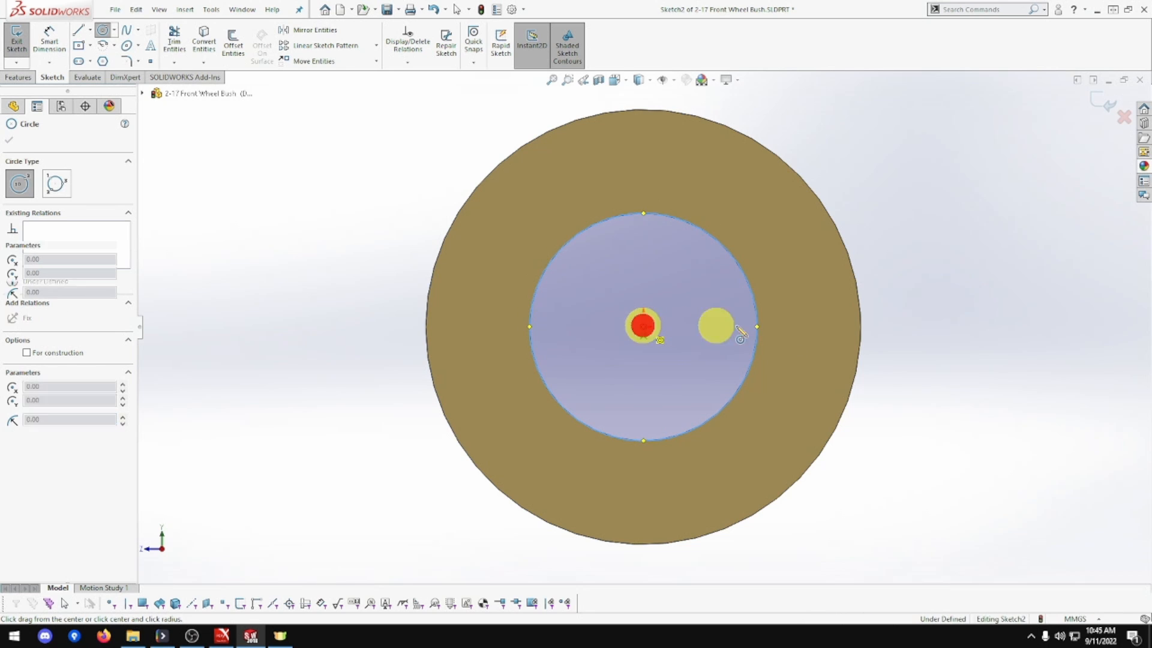
pyautogui.click(968, 339)
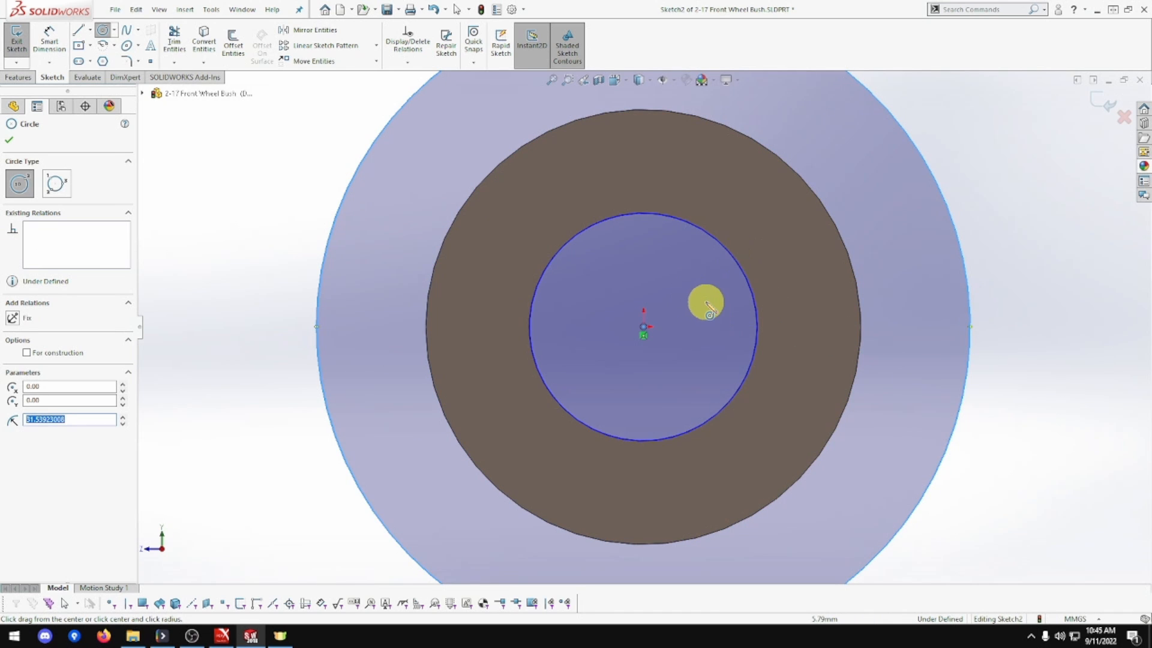
pyautogui.press('Escape')
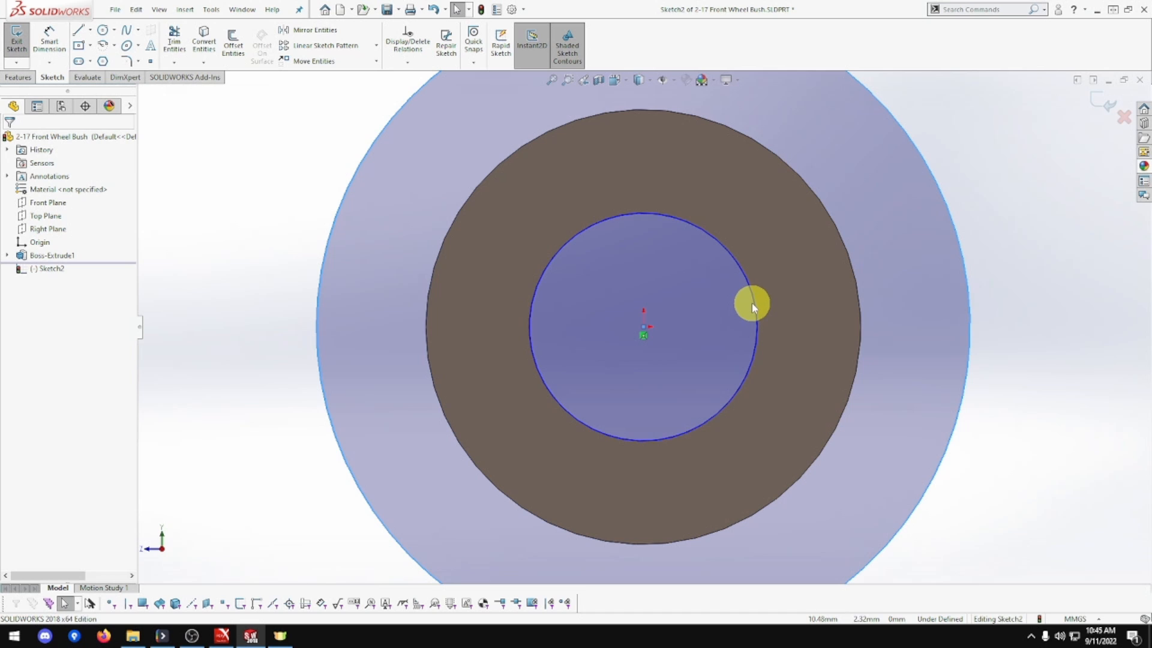
# - Pull the inner sketch circle away from the hole's edge and set its radius to 11 mm
pyautogui.moveTo(754, 302); pyautogui.dragTo(779, 293)
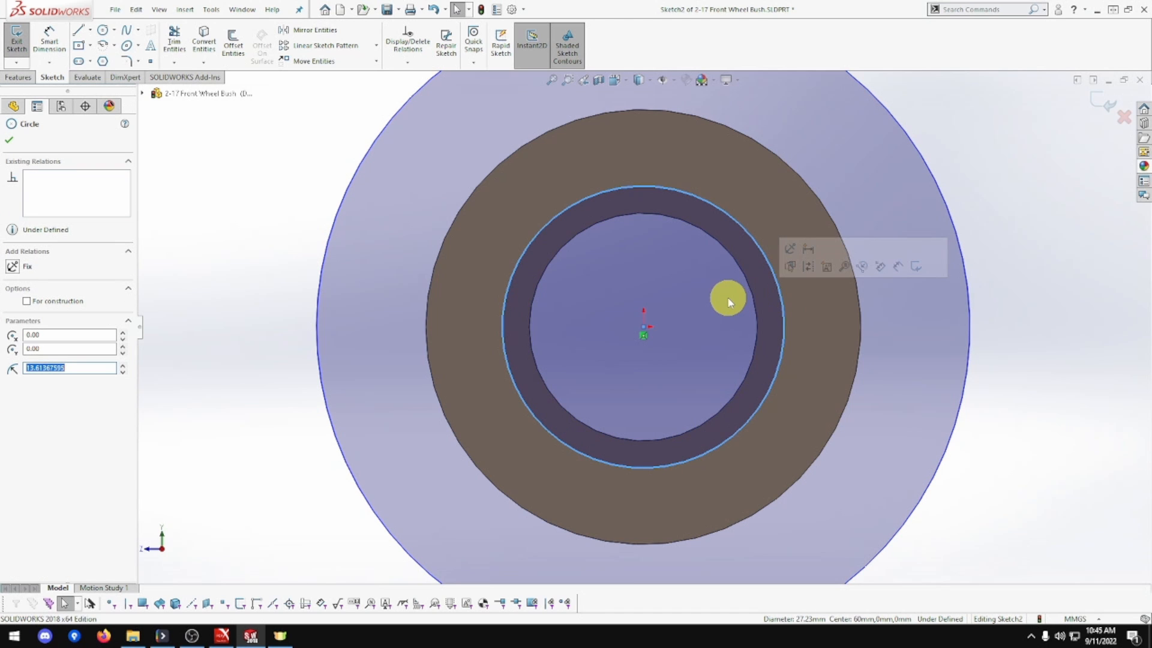
pyautogui.write('11')
pyautogui.press('Return')
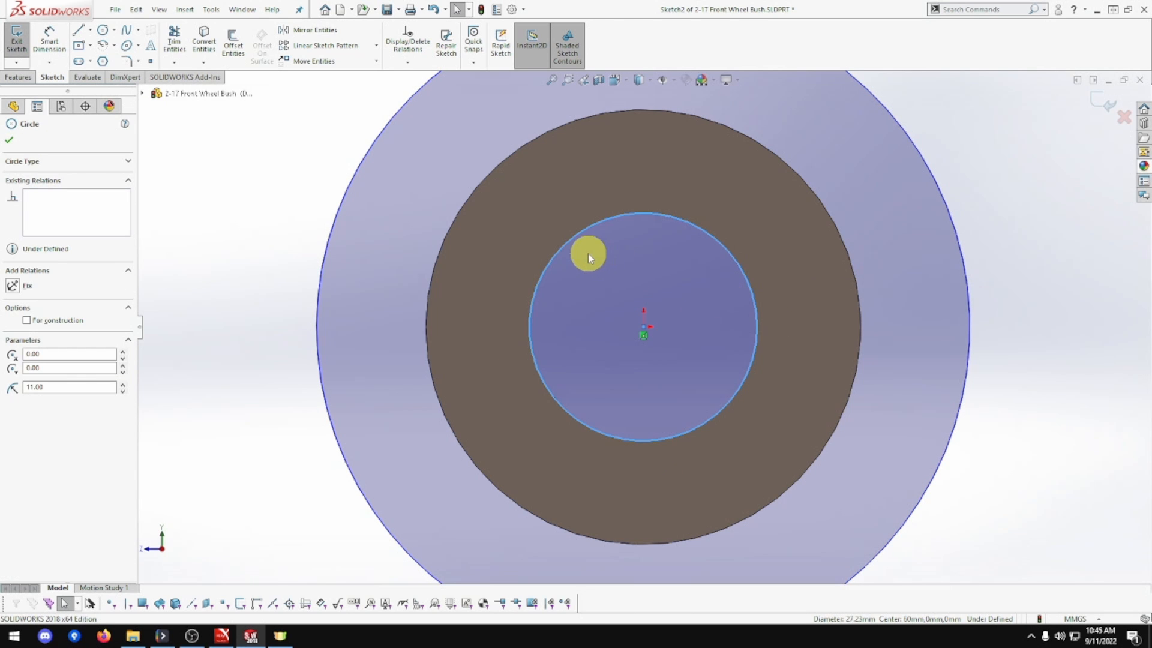
# - Add a 22 mm diameter dimension to the inner sketch circle on the end face
pyautogui.click(54, 49)
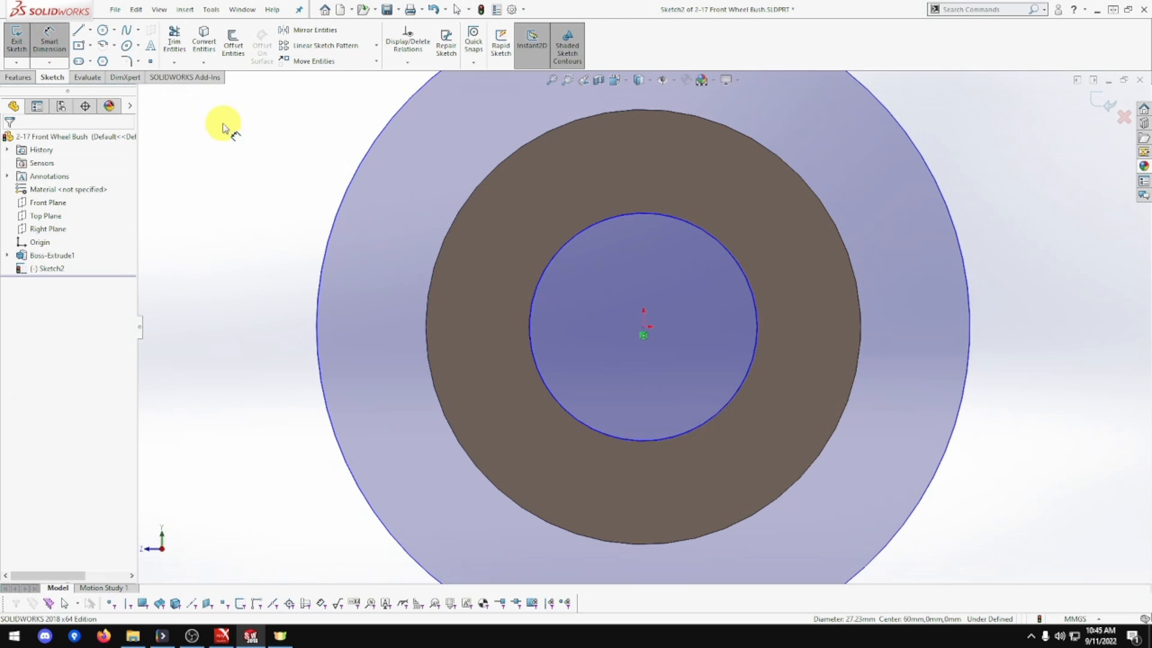
pyautogui.click(566, 248)
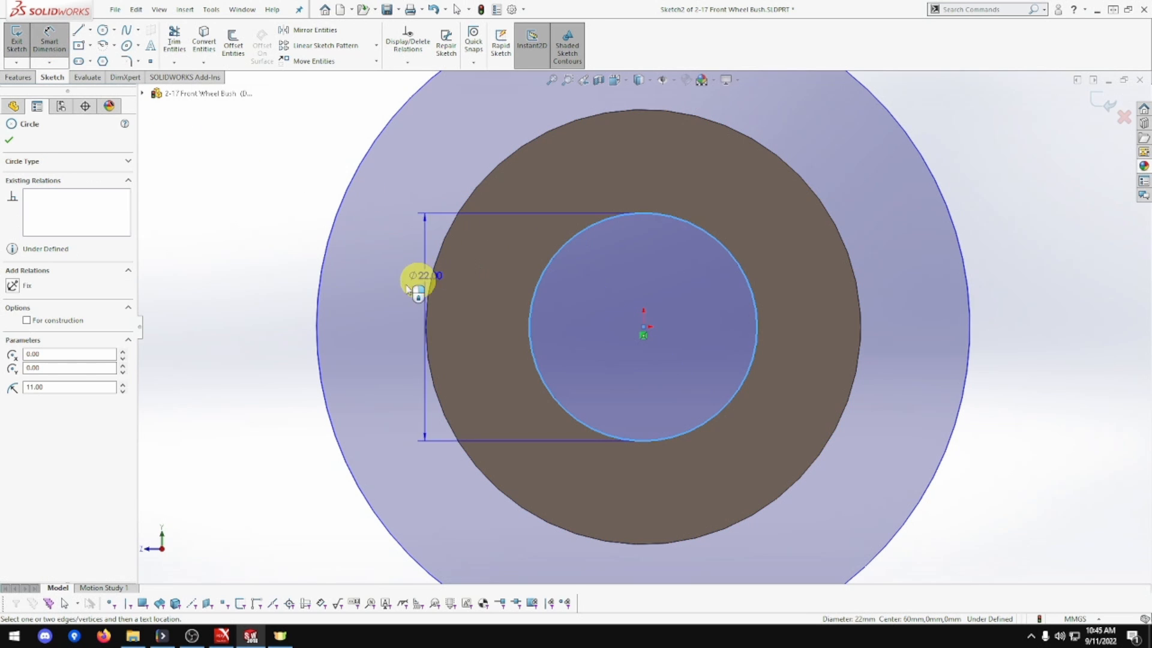
pyautogui.click(243, 528)
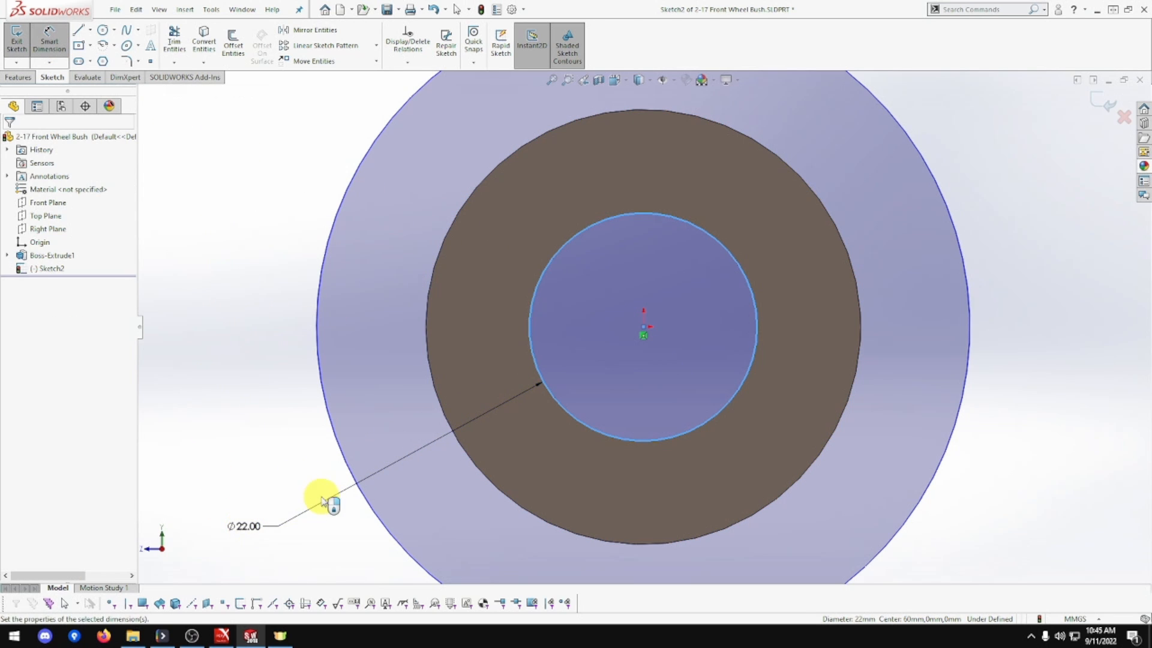
pyautogui.press('Return')
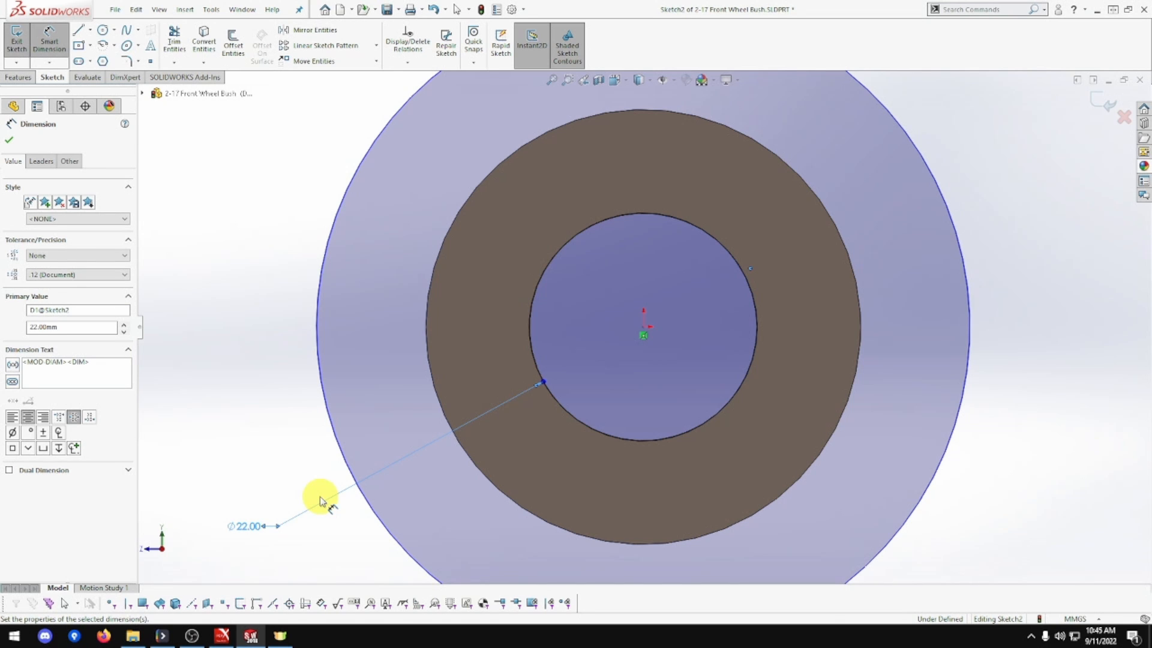
# - Dimension the outer sketch circle on the end face to a 42 mm diameter
pyautogui.click(331, 443)
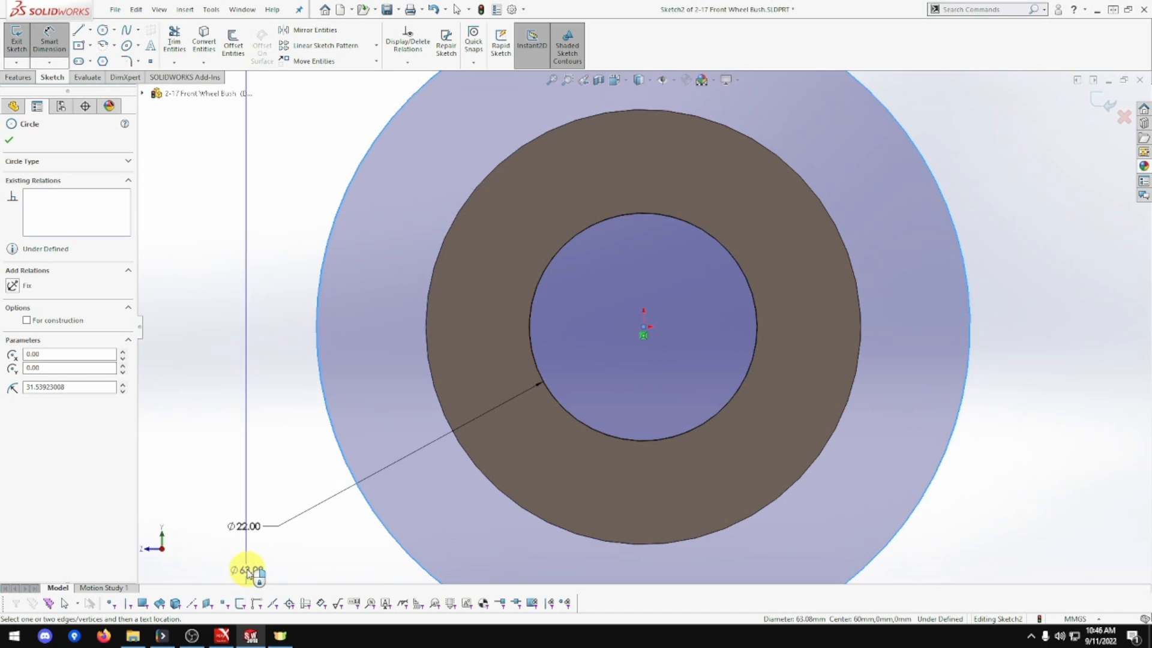
pyautogui.scroll(-3, 264, 558)
pyautogui.press('f')
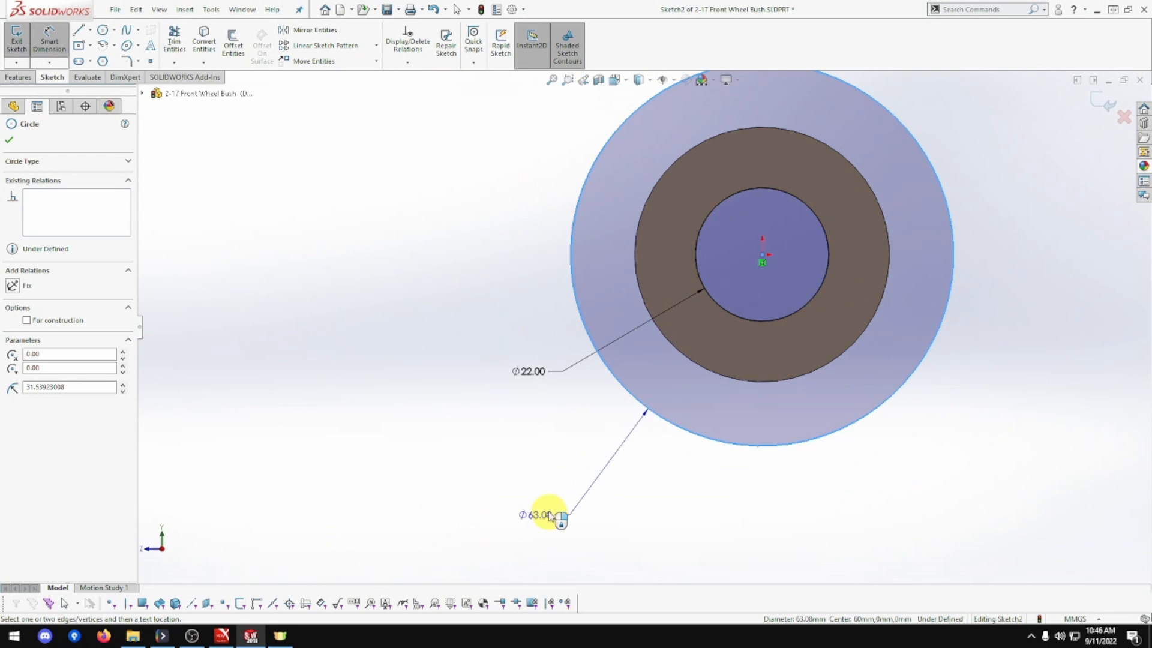
pyautogui.click(558, 506)
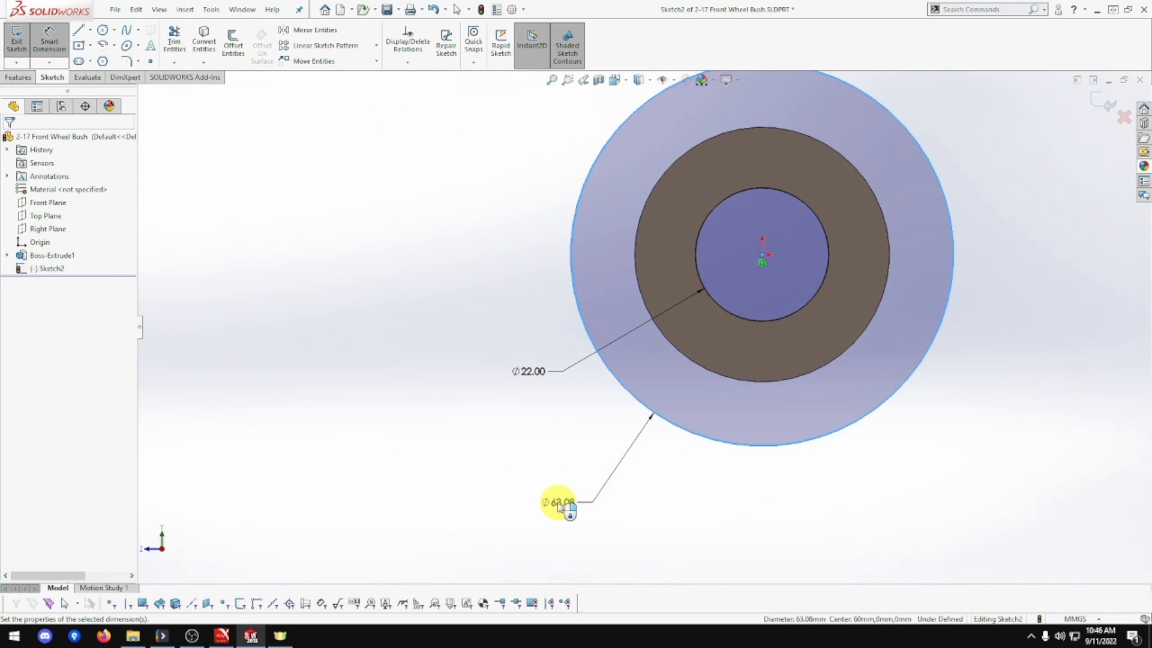
pyautogui.write('42')
pyautogui.press('Return')
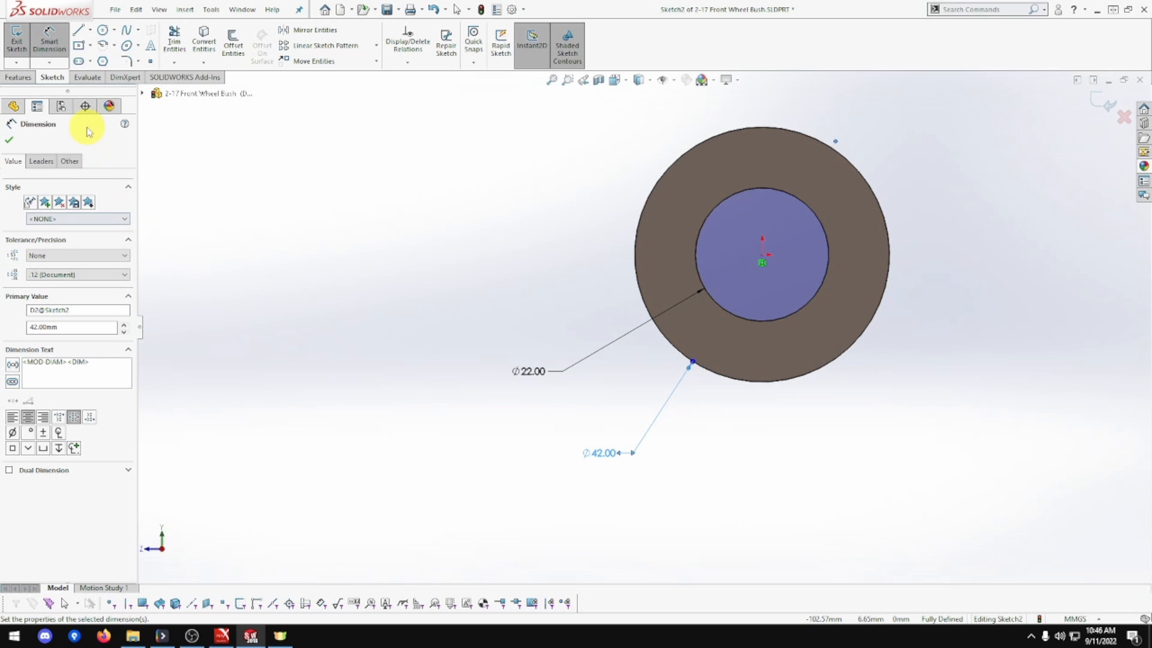
# - Extrude the end-face ring sketch 5 mm outward from the bush as a merged boss
pyautogui.click(19, 78)
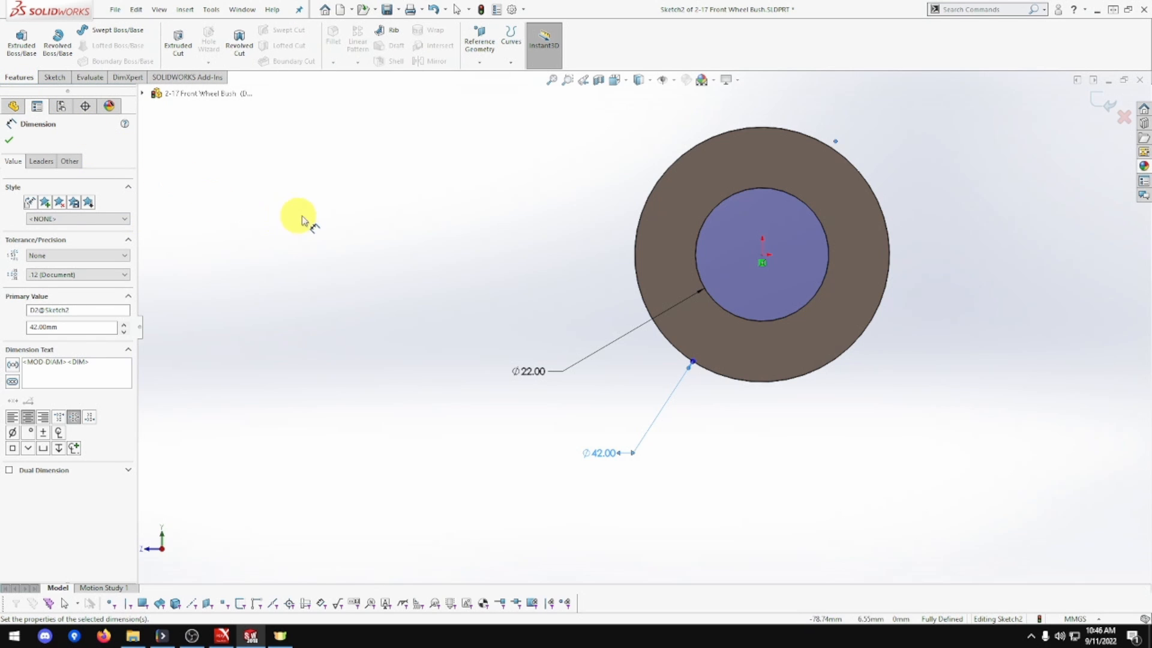
pyautogui.moveTo(303, 216); pyautogui.dragTo(365, 226, button='middle')
pyautogui.click(21, 40)
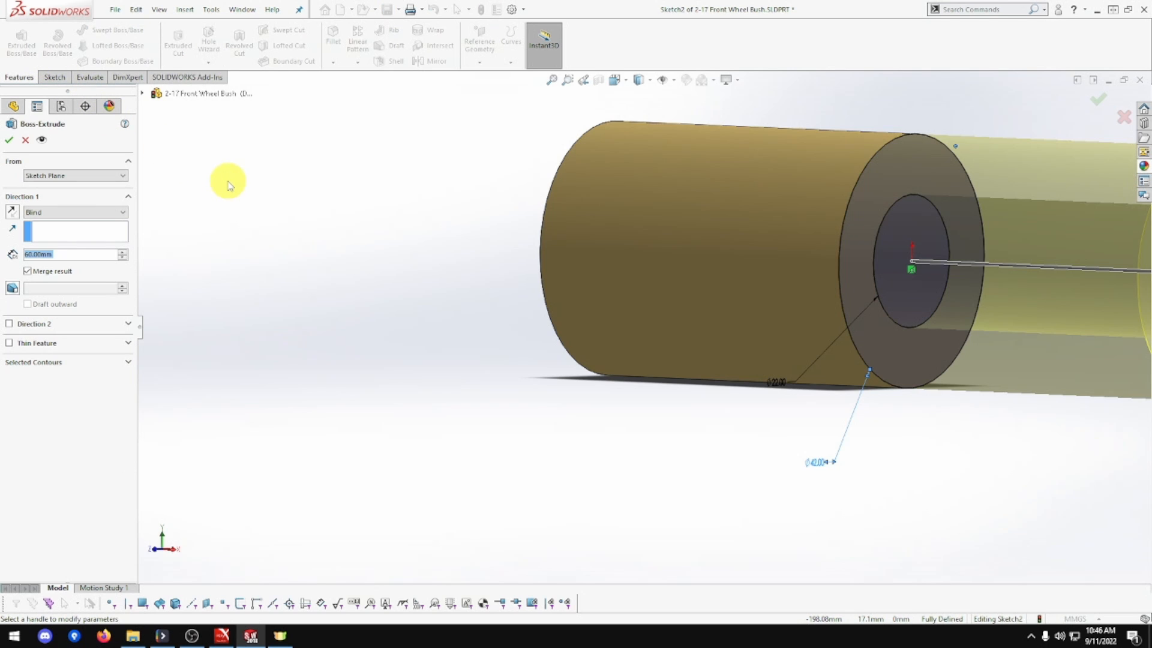
pyautogui.write('5')
pyautogui.press('Tab')
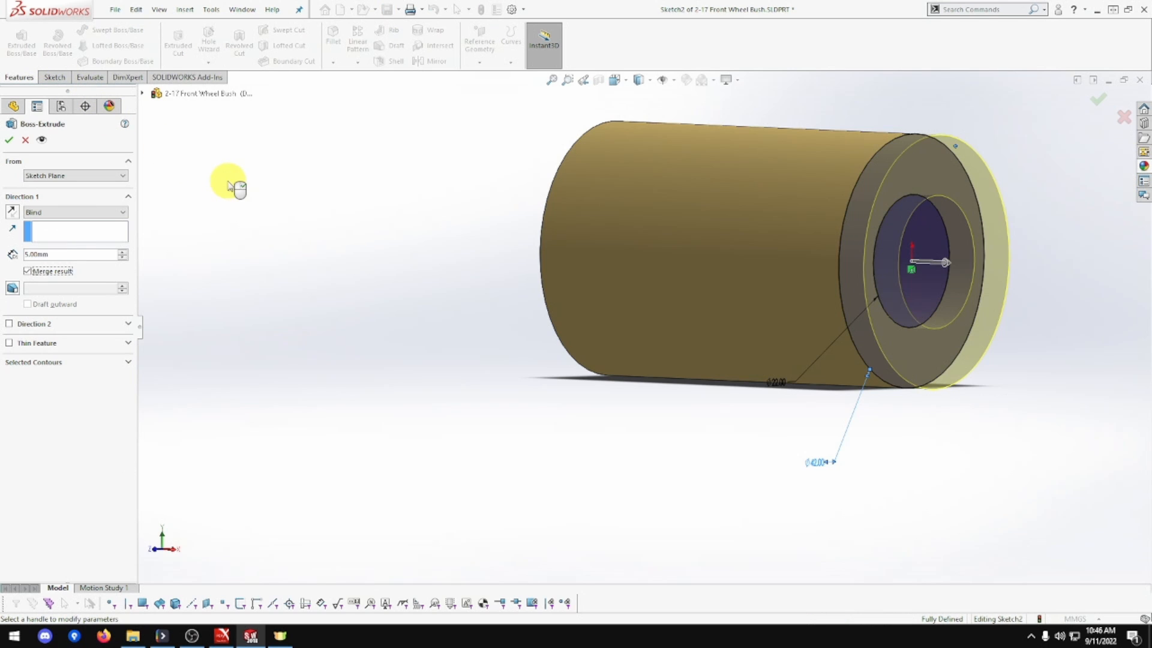
pyautogui.click(8, 140)
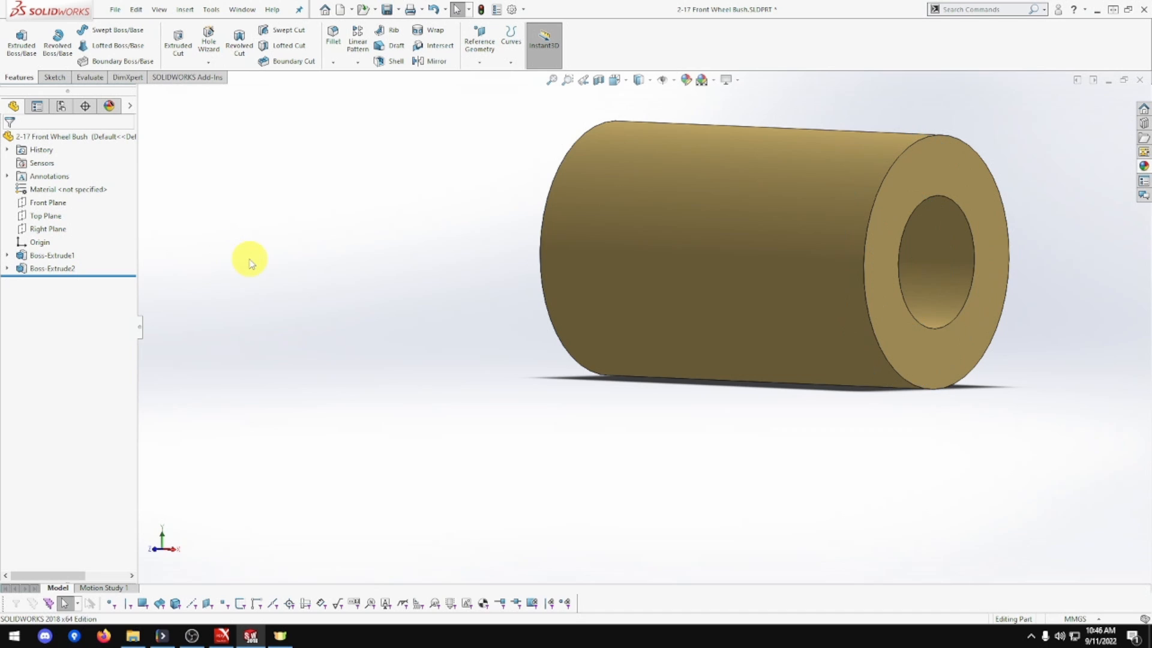
pyautogui.click(7, 255)
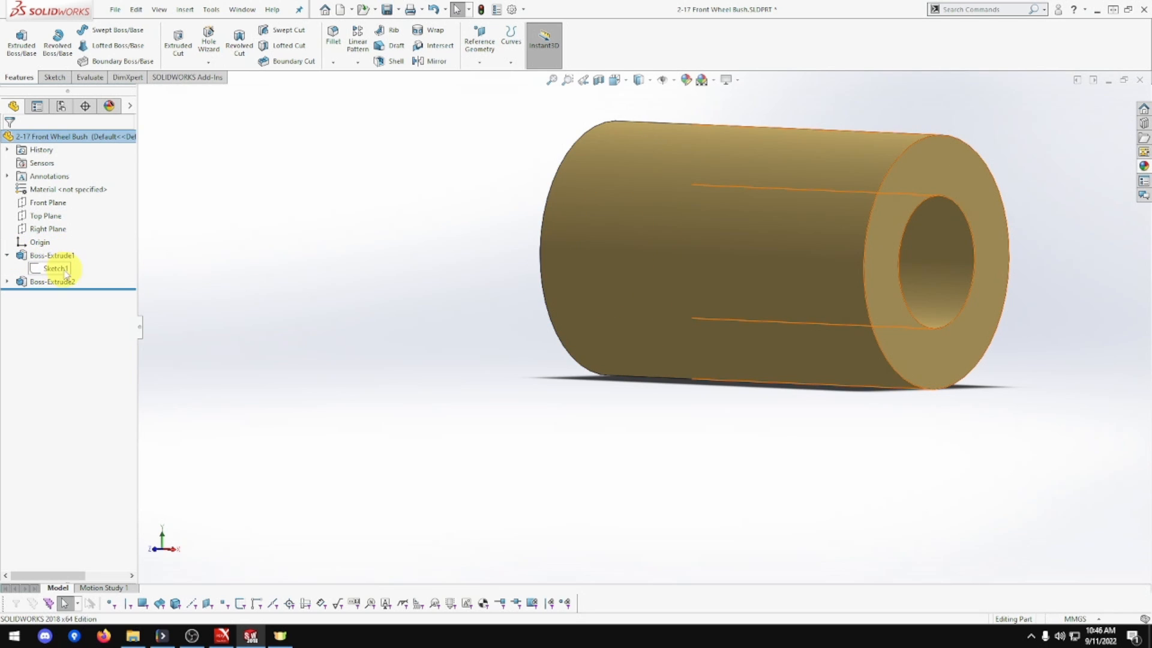
pyautogui.click(65, 271)
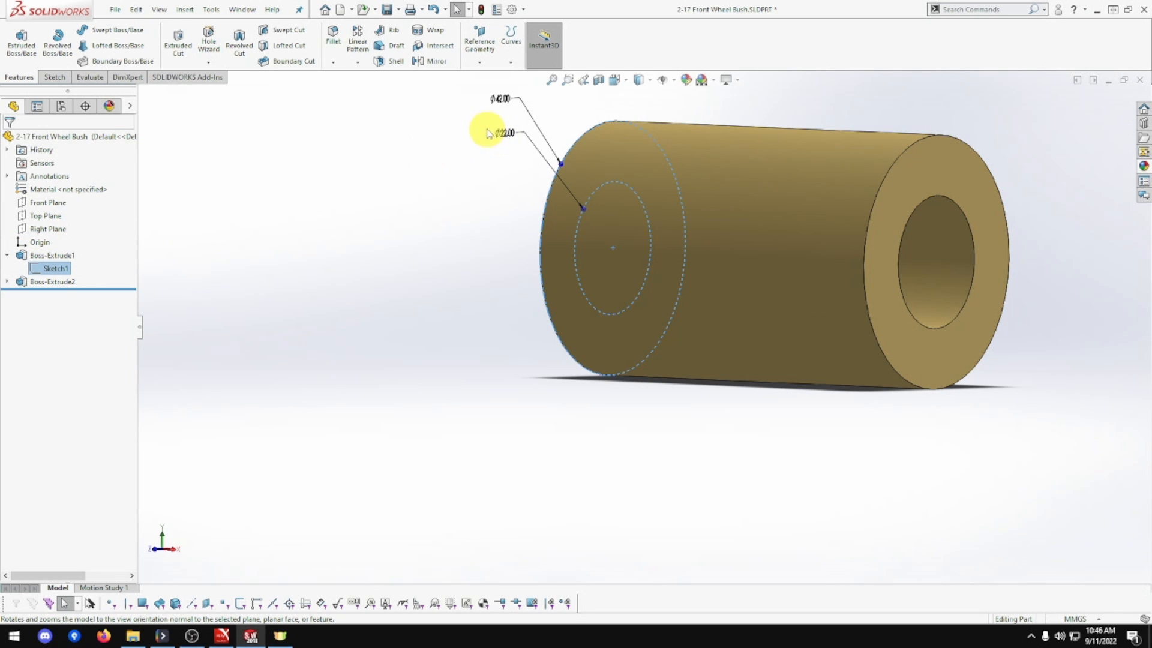
pyautogui.click(501, 100)
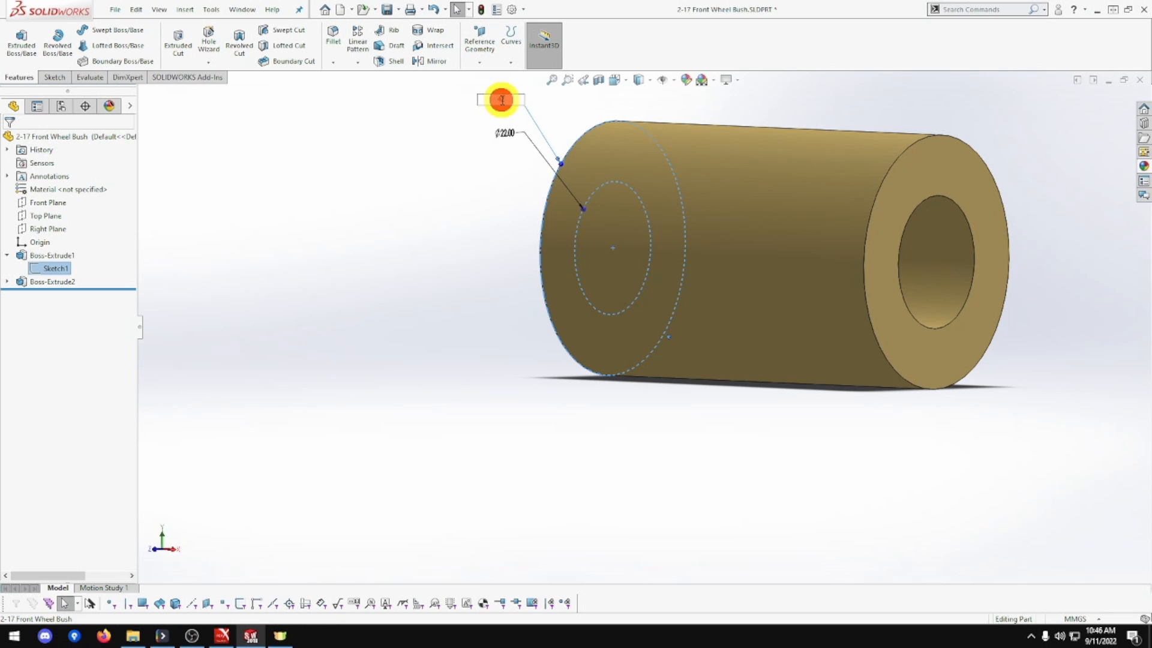
pyautogui.click(488, 114)
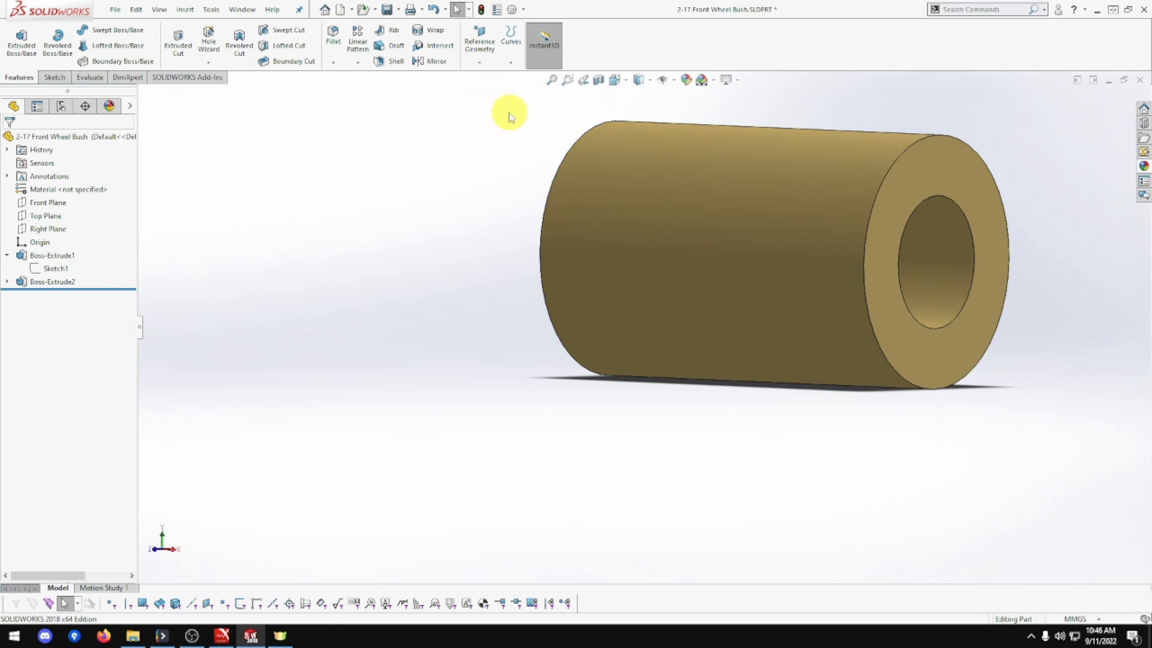
pyautogui.click(45, 281)
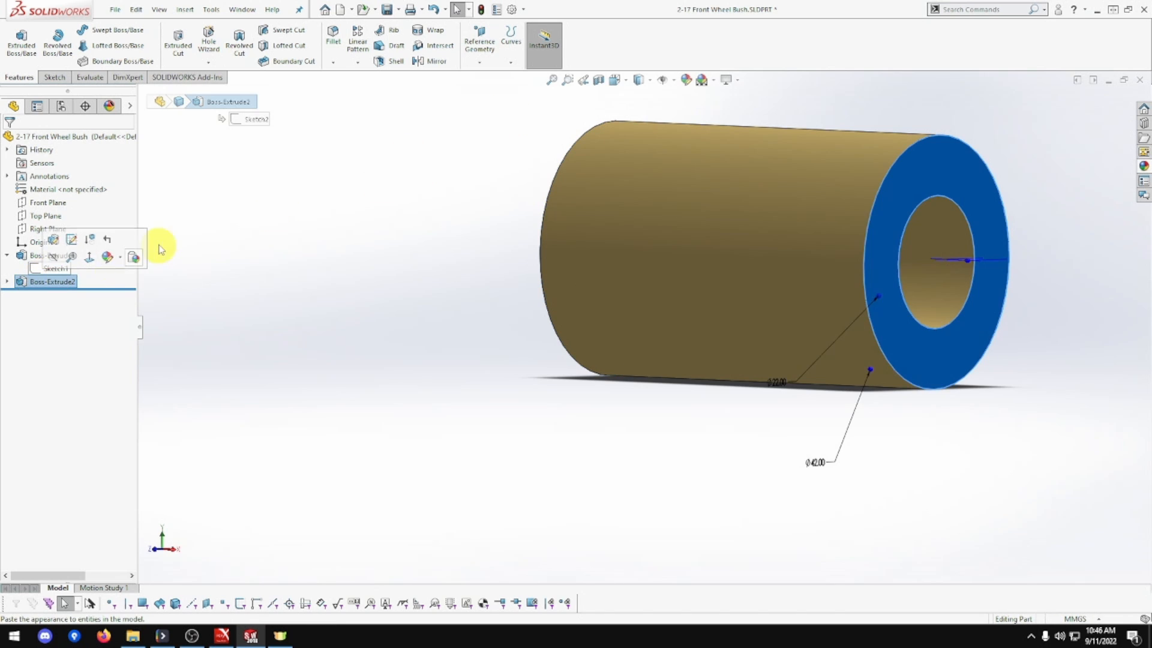
# - Set the outer circle's diameter in the first extrusion's sketch to 29 mm and rebuild the part
pyautogui.click(47, 269)
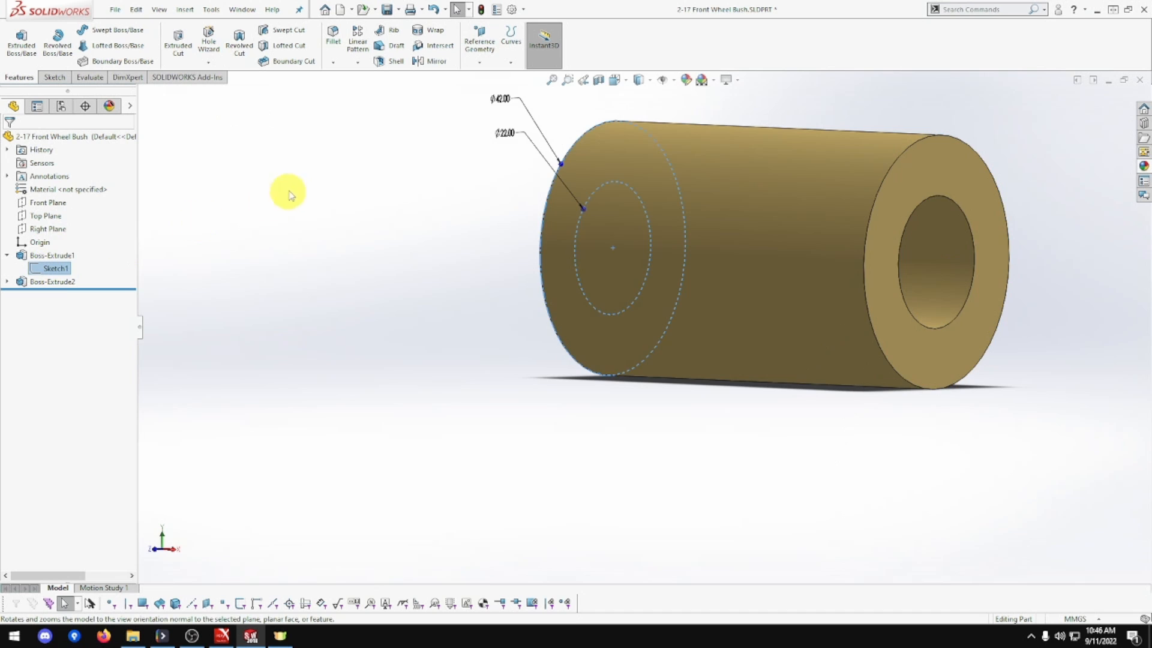
pyautogui.click(513, 96)
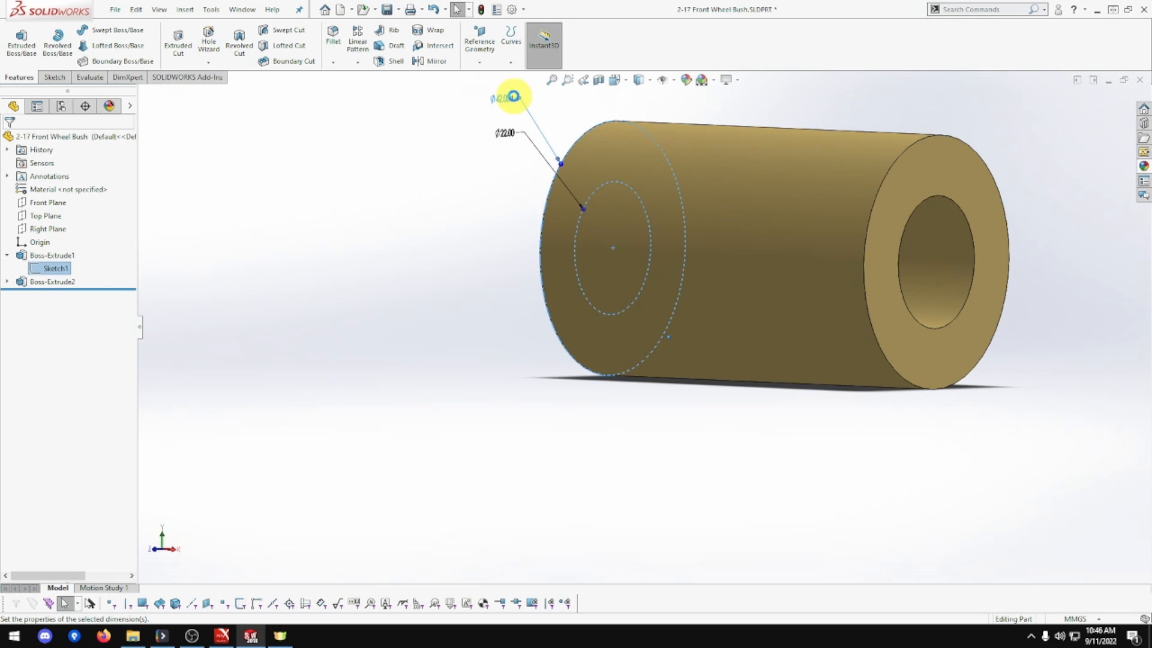
pyautogui.click(513, 96)
pyautogui.write('29')
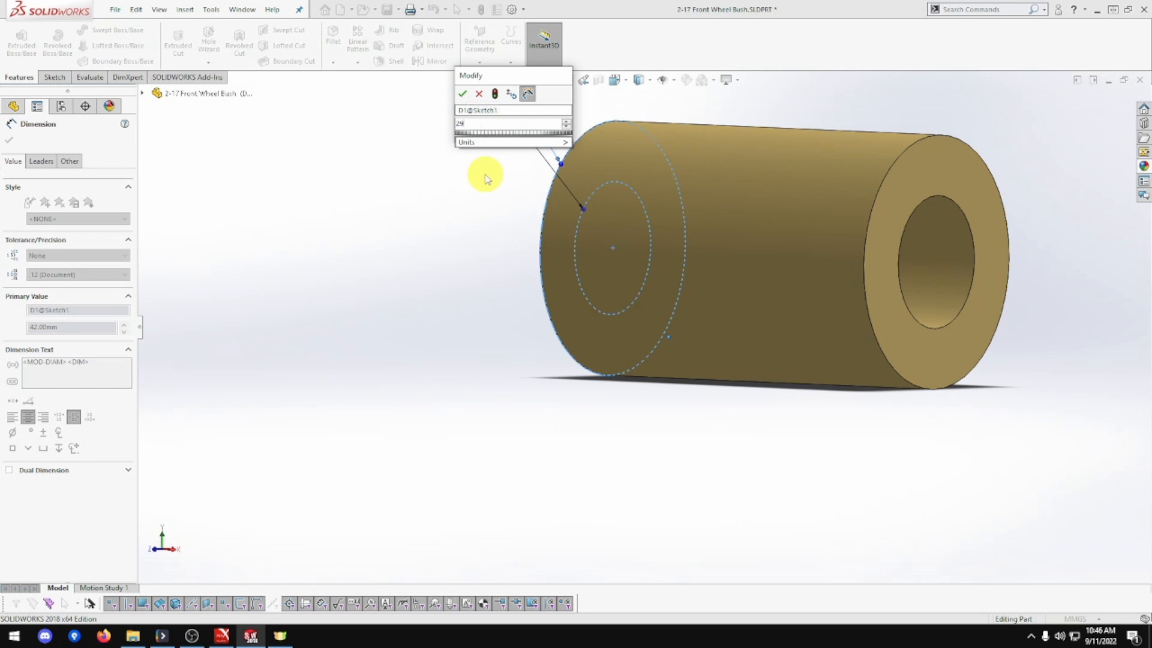
pyautogui.press('Return')
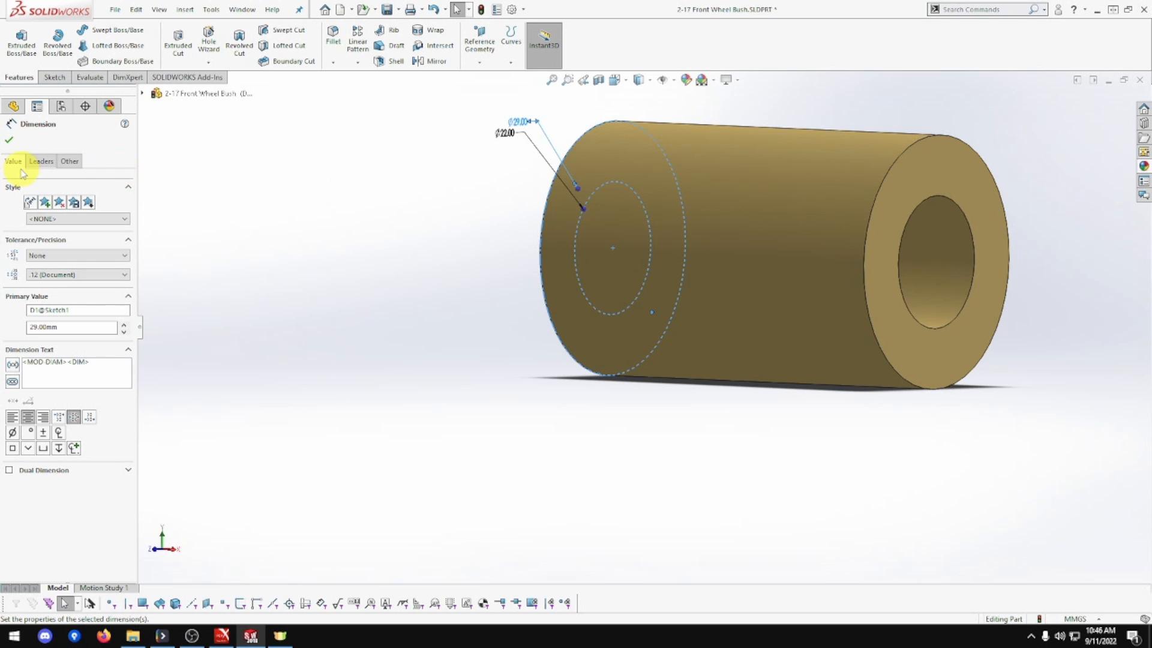
pyautogui.click(10, 143)
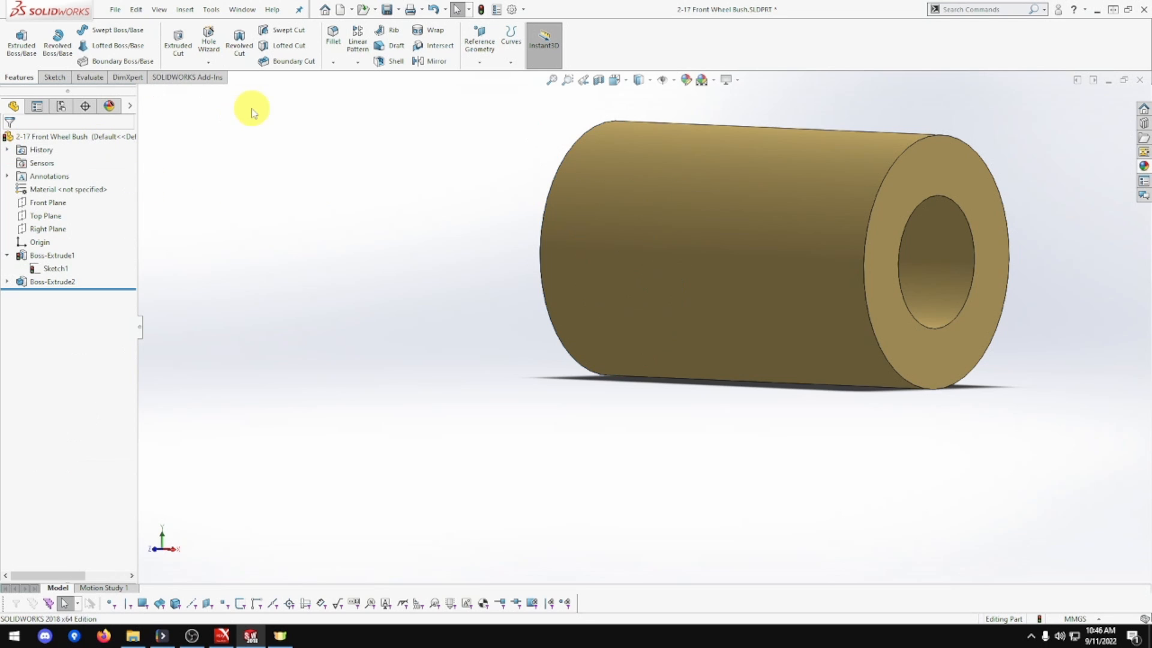
pyautogui.click(481, 12)
# - Start a new sketch on the flange's ring-shaped outer face, viewed straight on
pyautogui.moveTo(479, 172); pyautogui.dragTo(442, 175, button='middle')
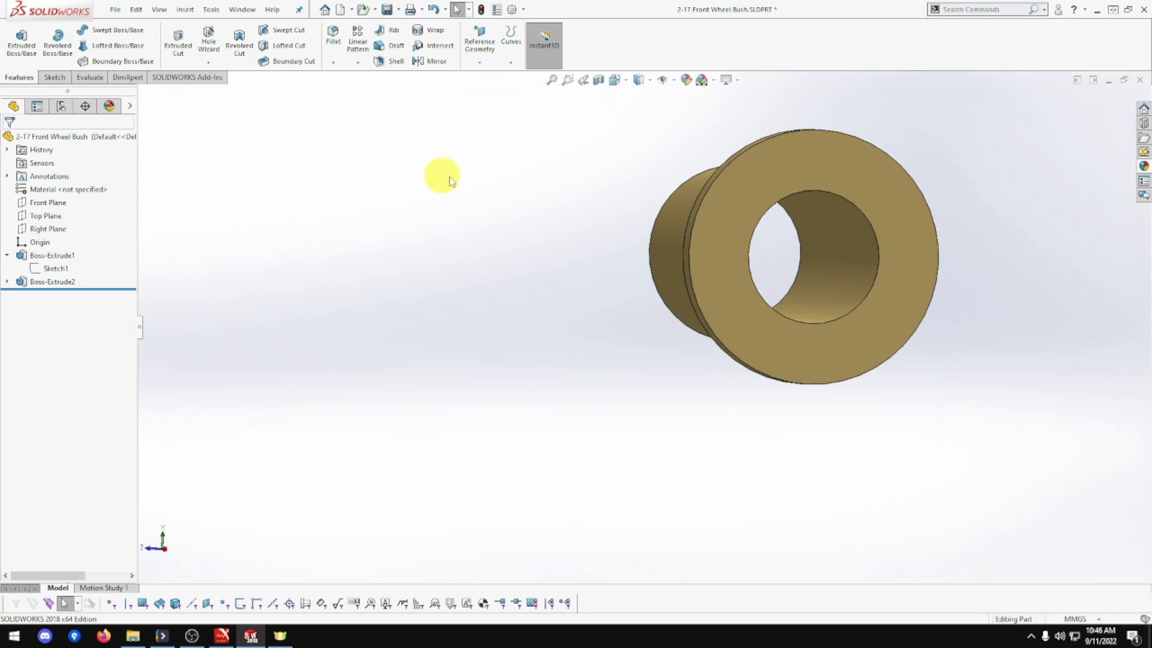
pyautogui.click(734, 200)
pyautogui.rightClick(734, 200)
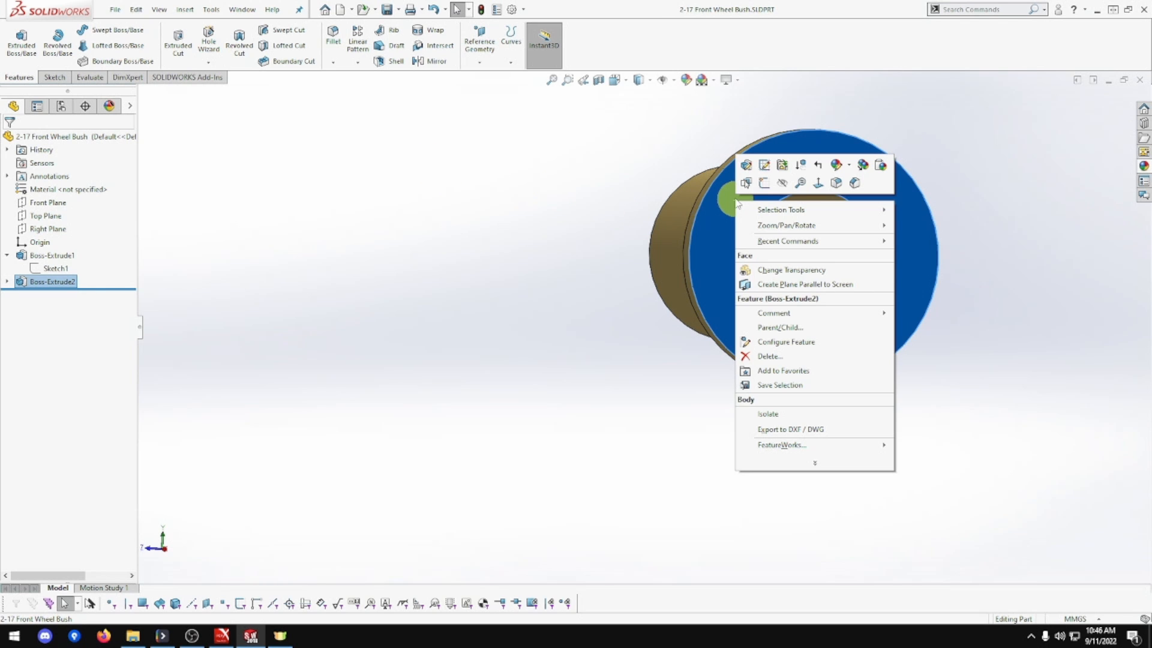
pyautogui.click(816, 184)
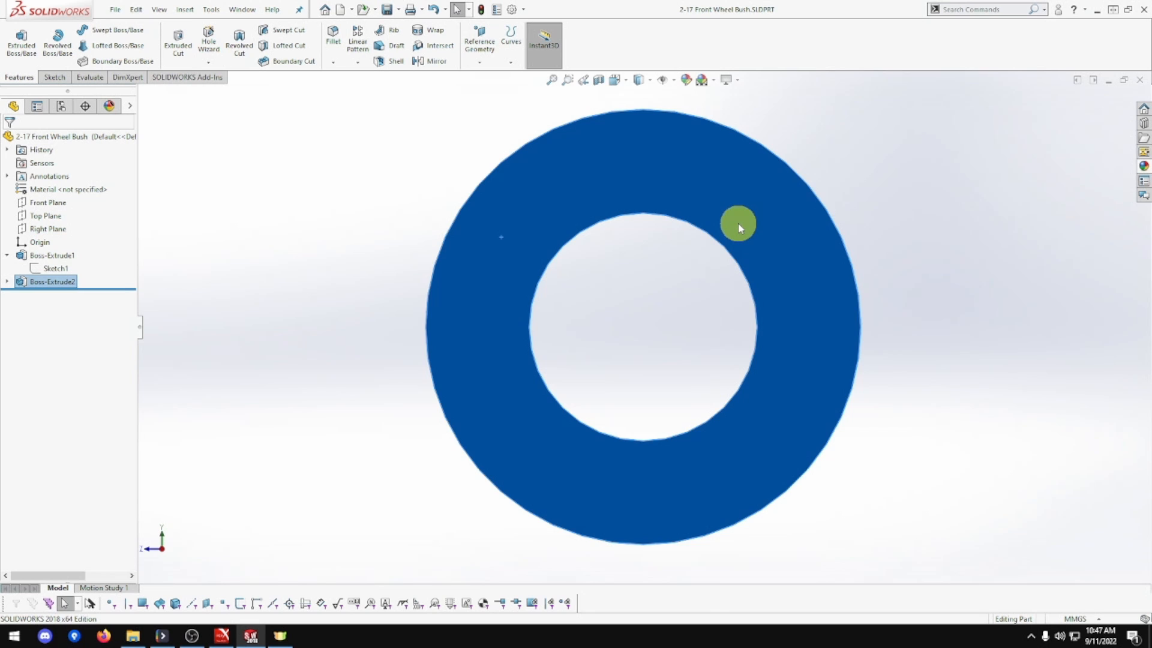
pyautogui.rightClick(740, 227)
pyautogui.click(767, 206)
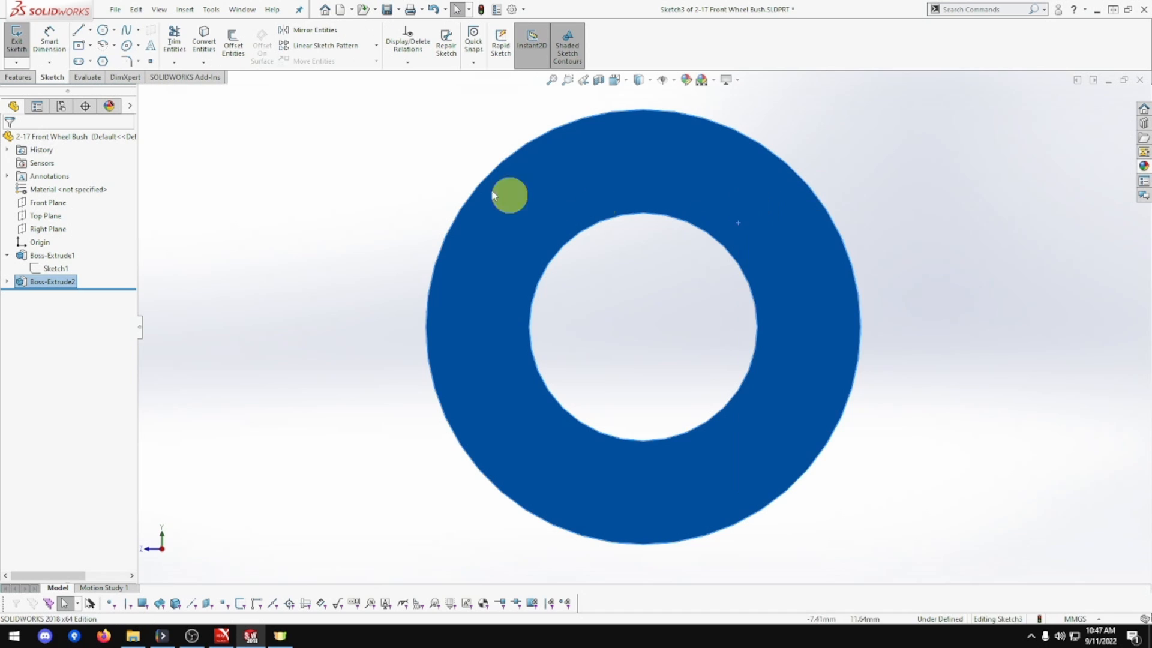
# - Draw an origin-centred circle with a radius of about 18 mm on the flange face and make it construction geometry
pyautogui.click(103, 30)
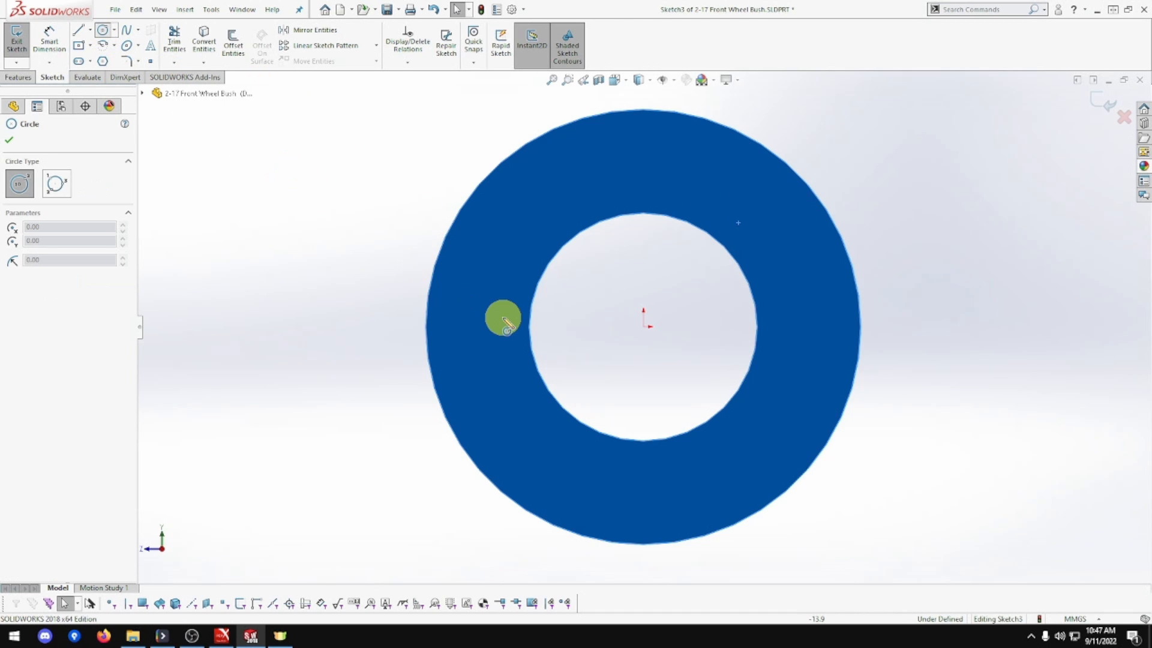
pyautogui.click(643, 325)
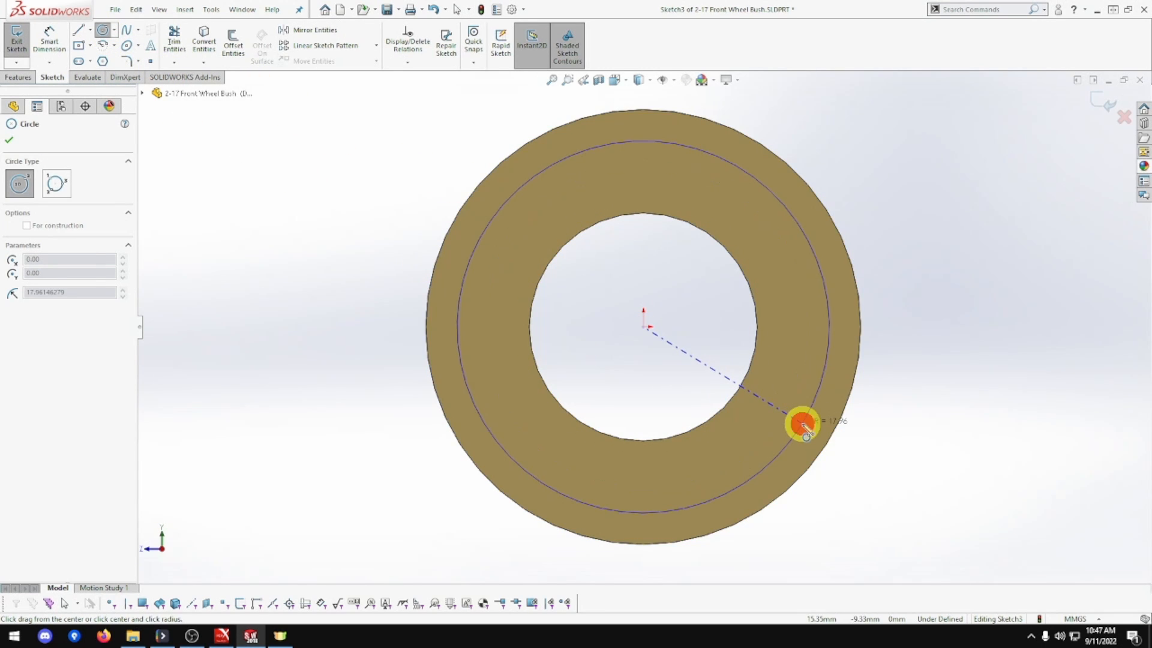
pyautogui.click(801, 420)
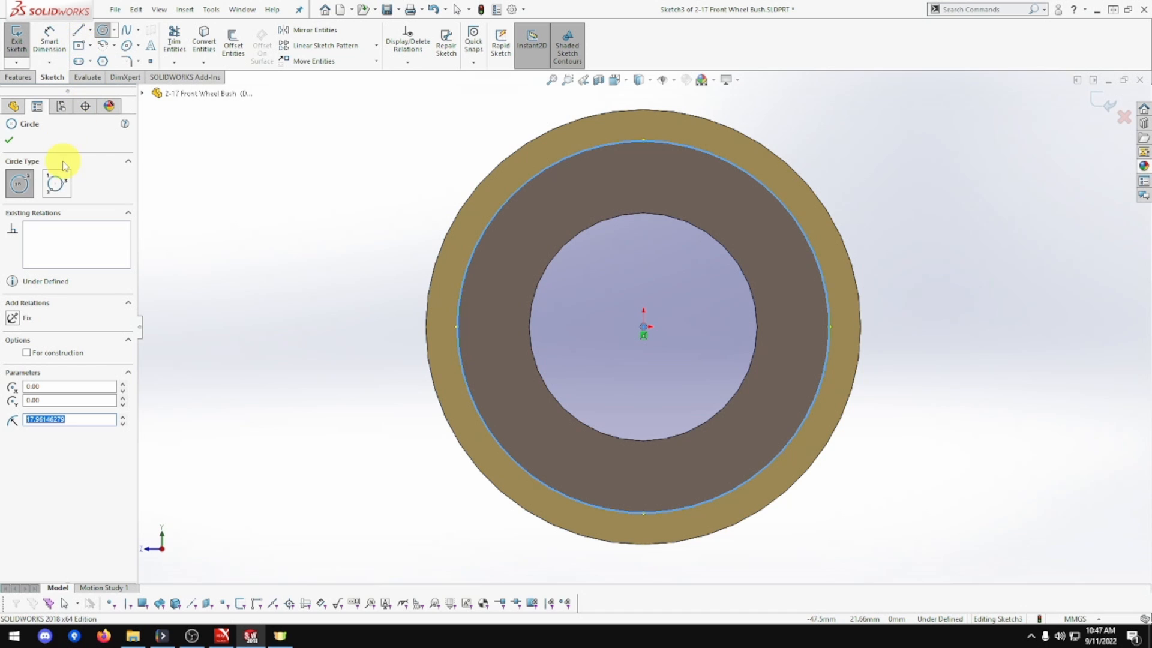
pyautogui.click(55, 355)
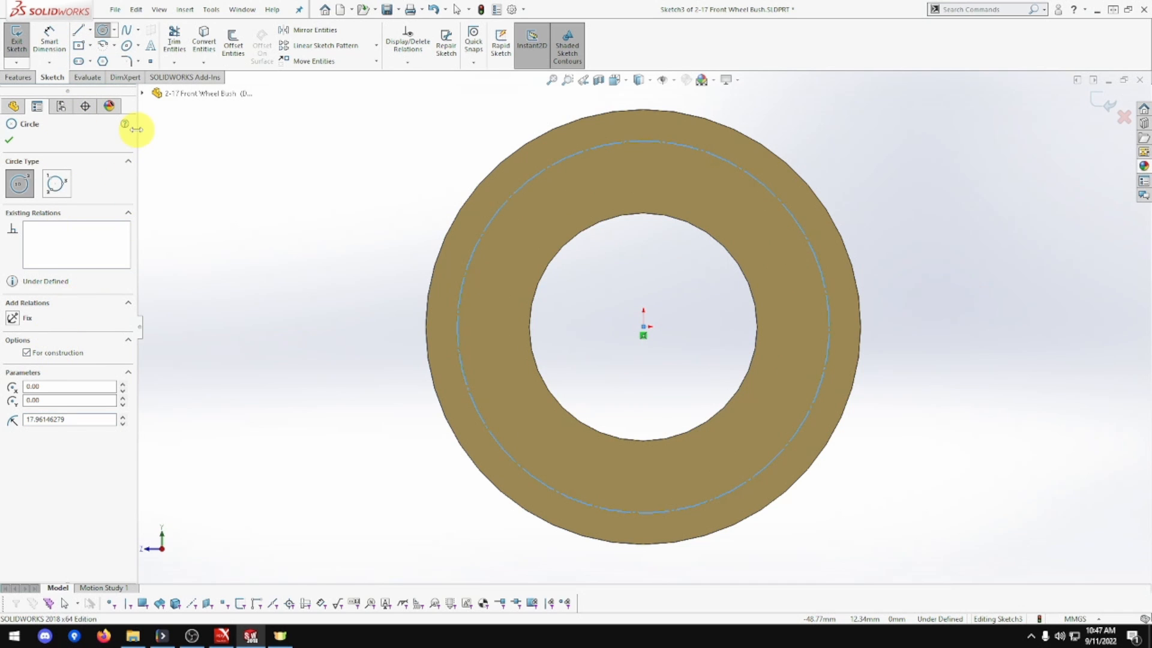
# - Dimension the construction circle on the flange face to a 35 mm diameter
pyautogui.click(48, 33)
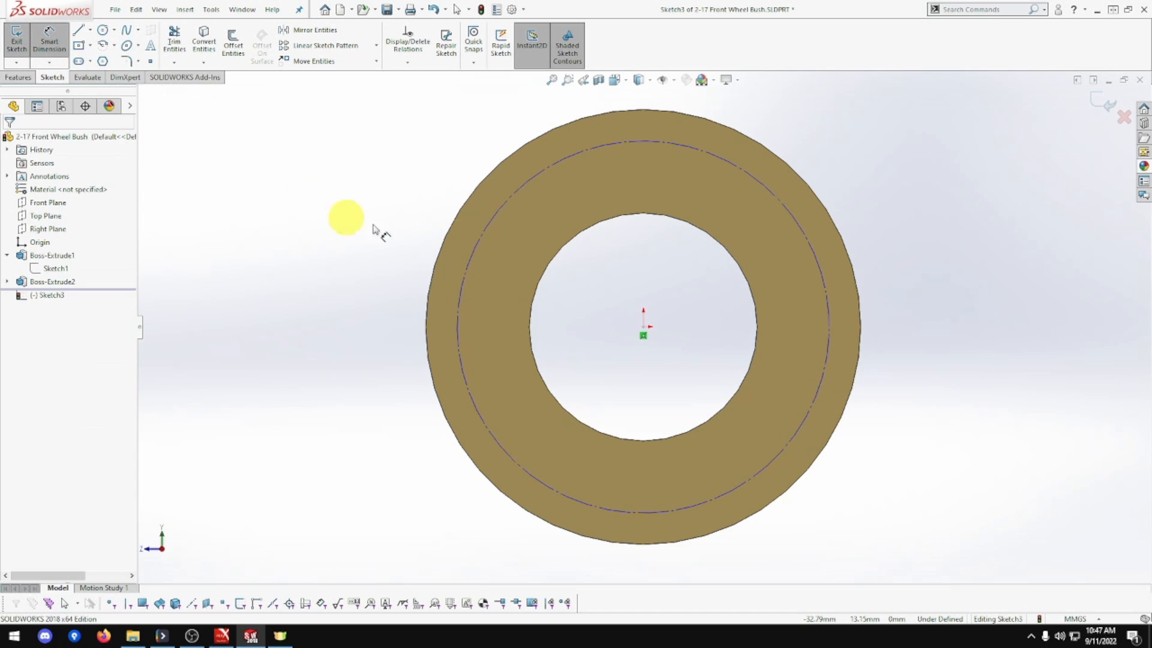
pyautogui.click(476, 240)
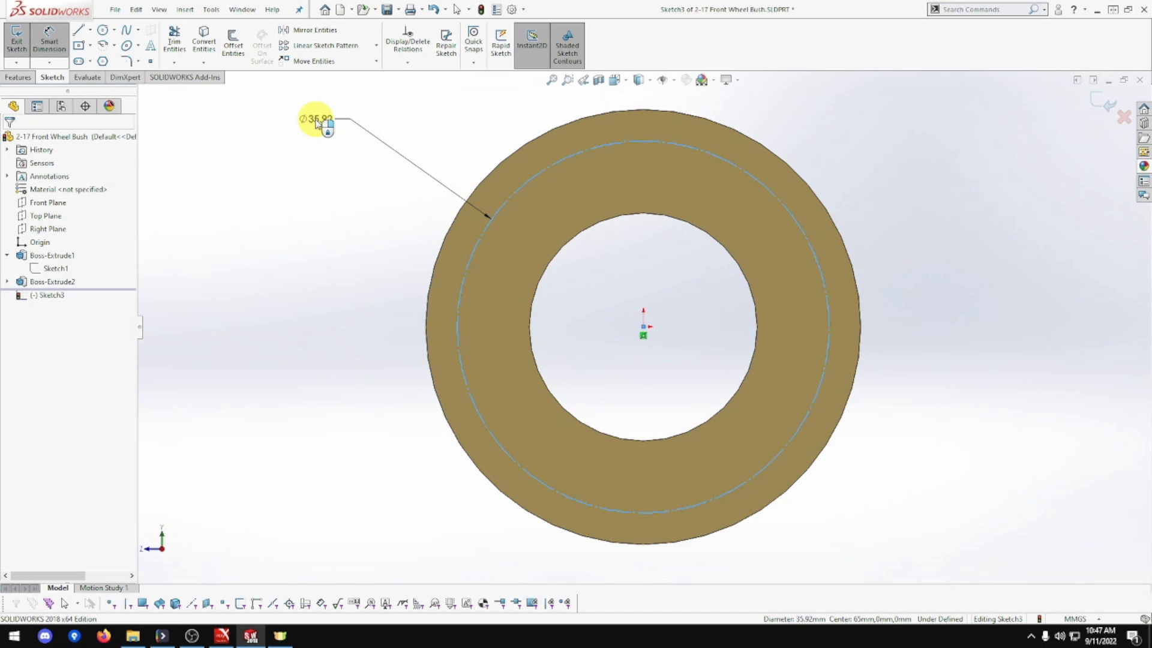
pyautogui.click(316, 122)
pyautogui.write('35.00mm')
pyautogui.press('Return')
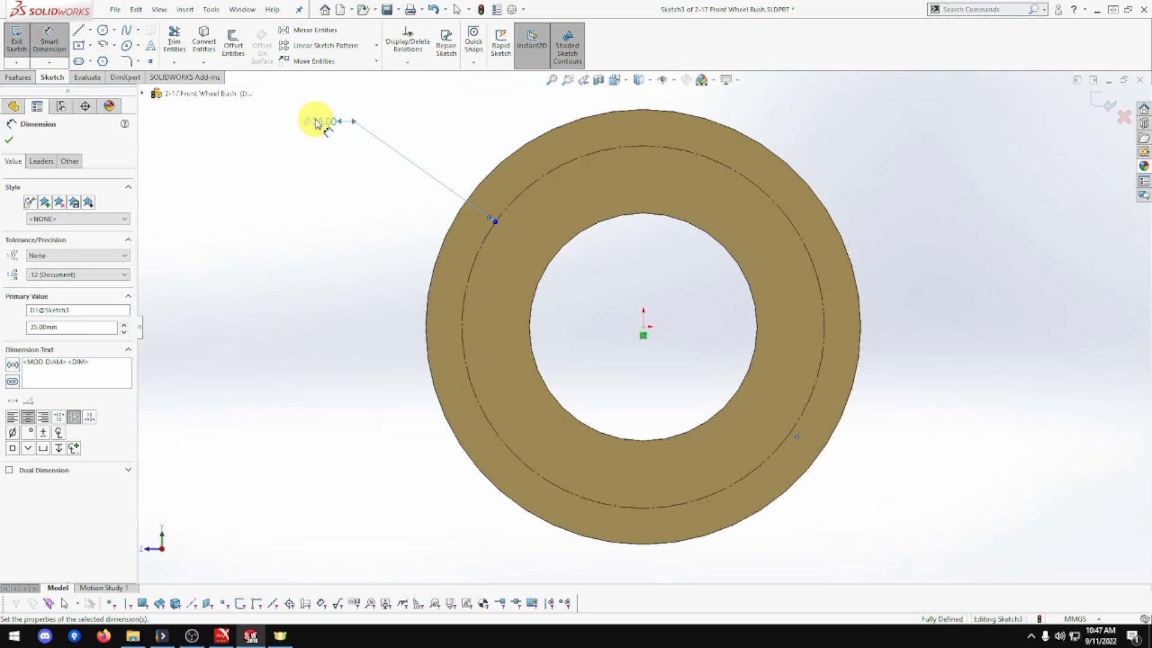
# - Draw a small circle with a radius of about 0.9 mm between the construction circle and the flange's upper edge
pyautogui.click(103, 30)
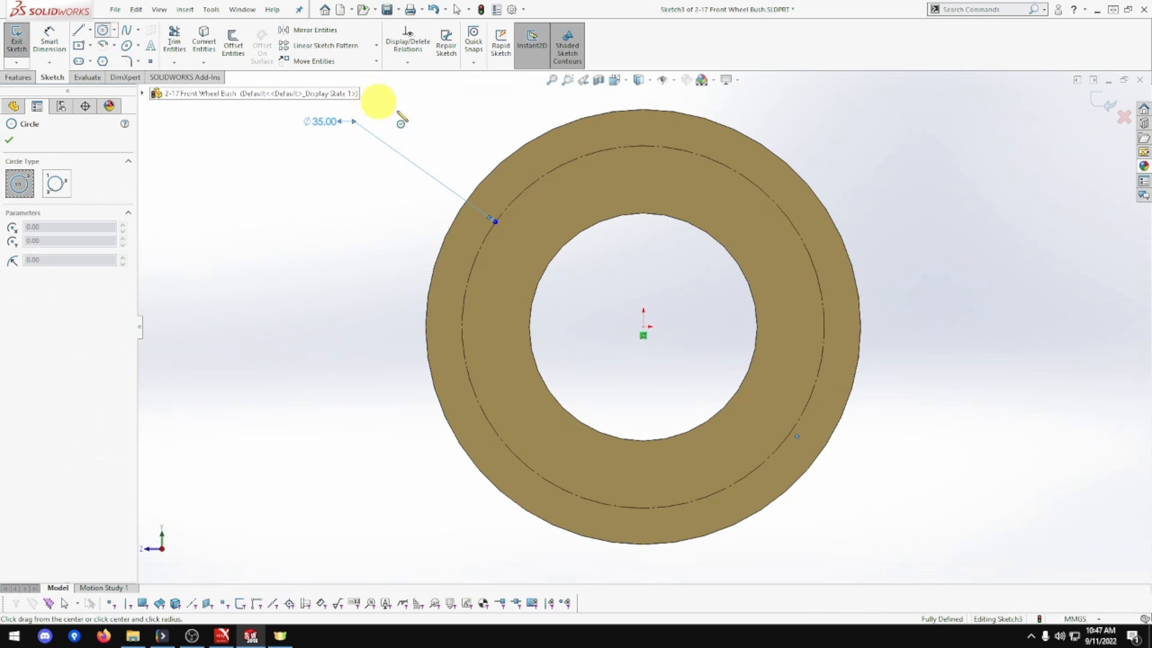
pyautogui.click(626, 127)
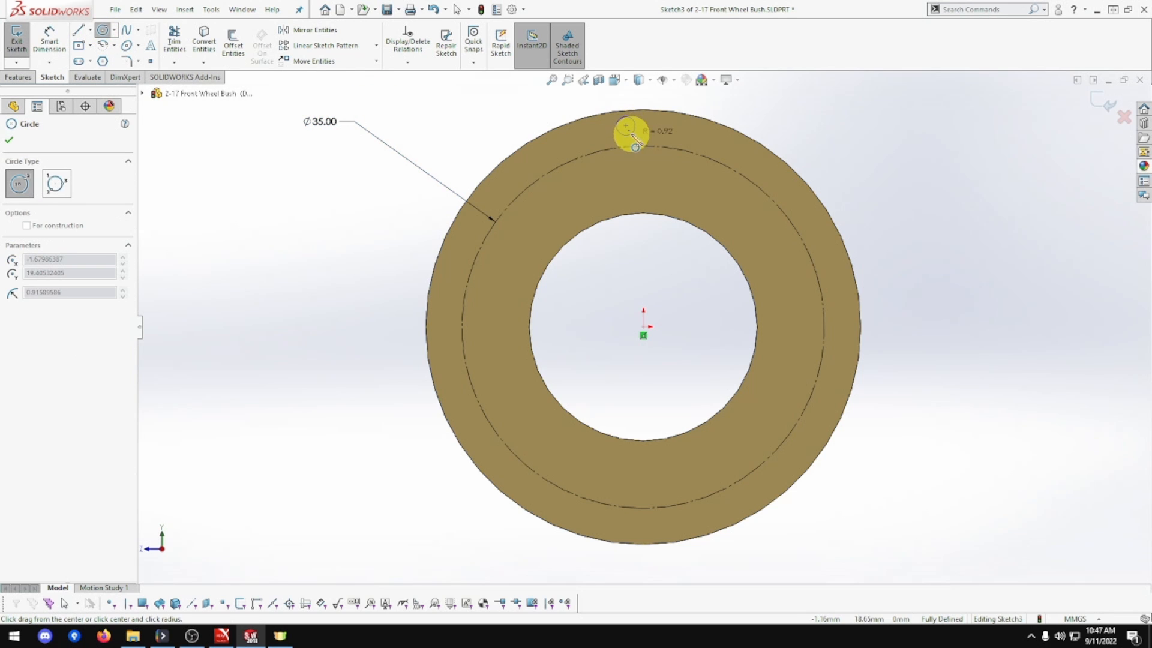
pyautogui.click(630, 135)
pyautogui.press('Escape')
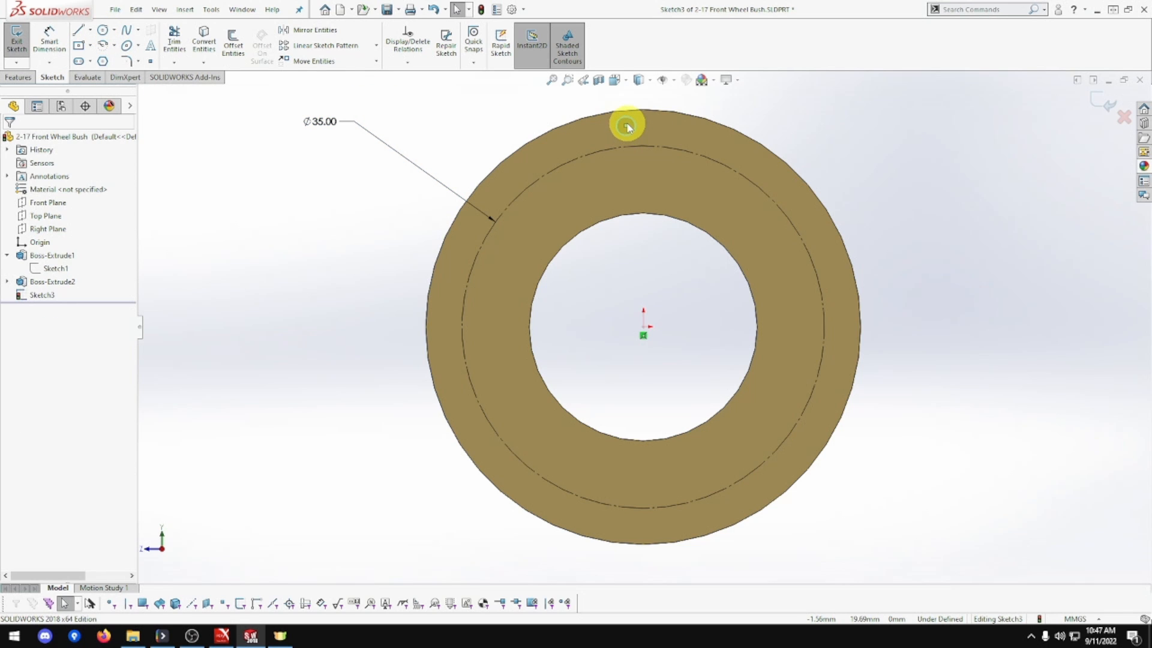
# - Add a vertical relation between the small circle's centre and the origin
pyautogui.click(626, 127)
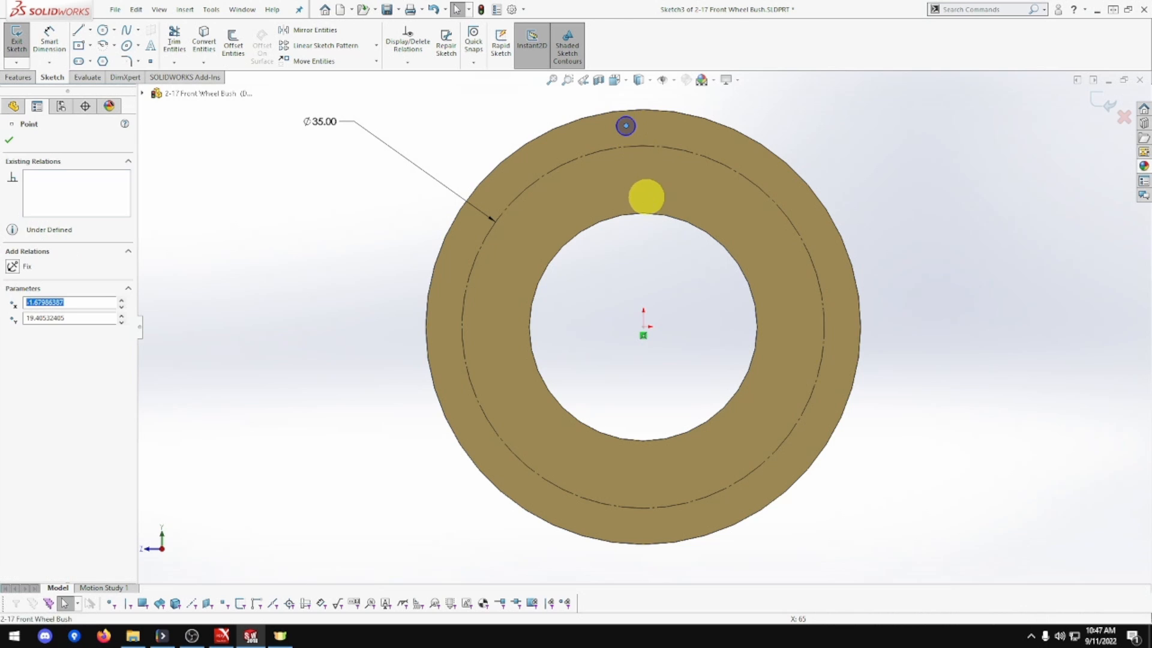
pyautogui.keyDown('ctrl'); pyautogui.click(645, 326); pyautogui.keyUp('ctrl')
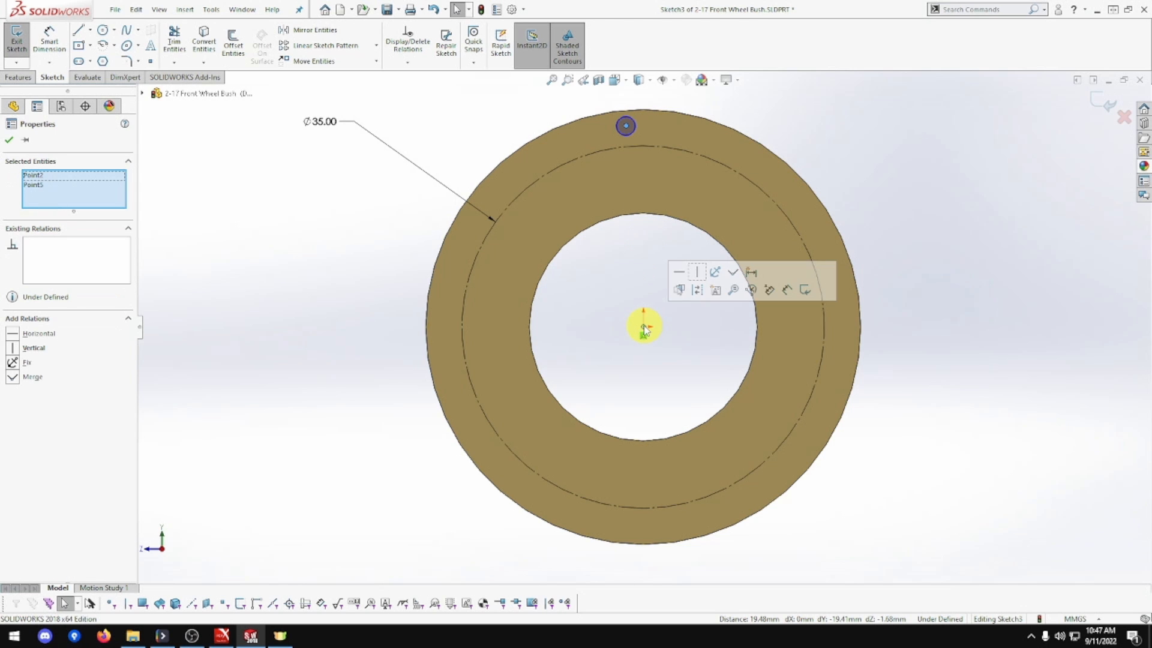
pyautogui.click(696, 272)
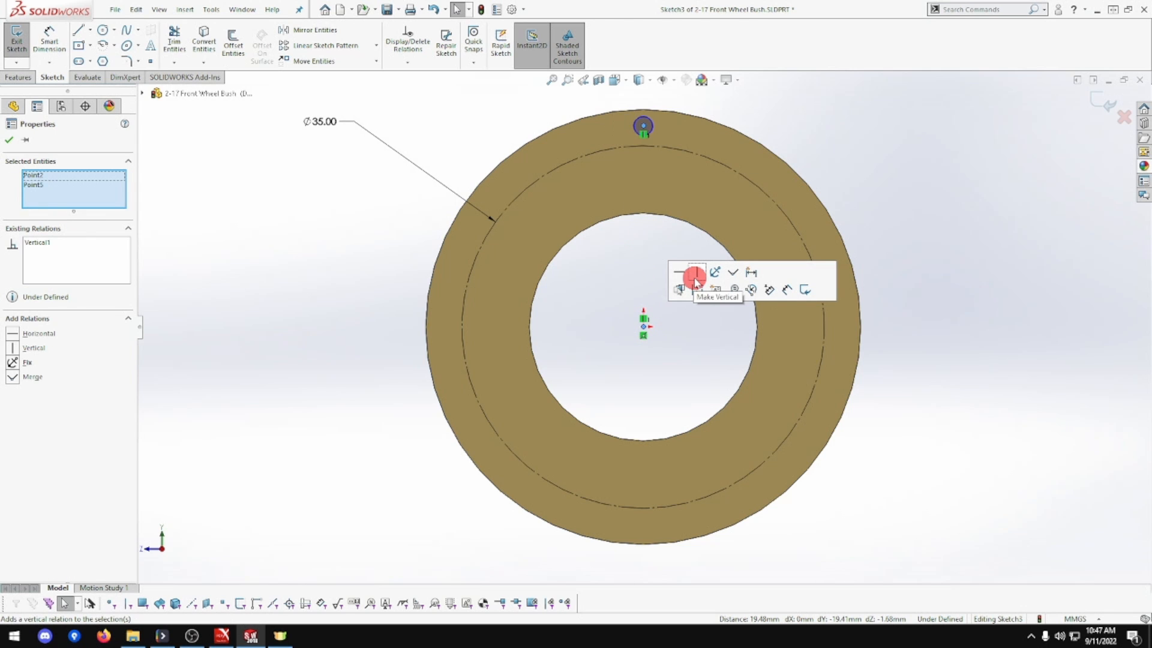
# - Add a coincident relation between the small circle's centre and the 35 mm construction circle
pyautogui.click(681, 153)
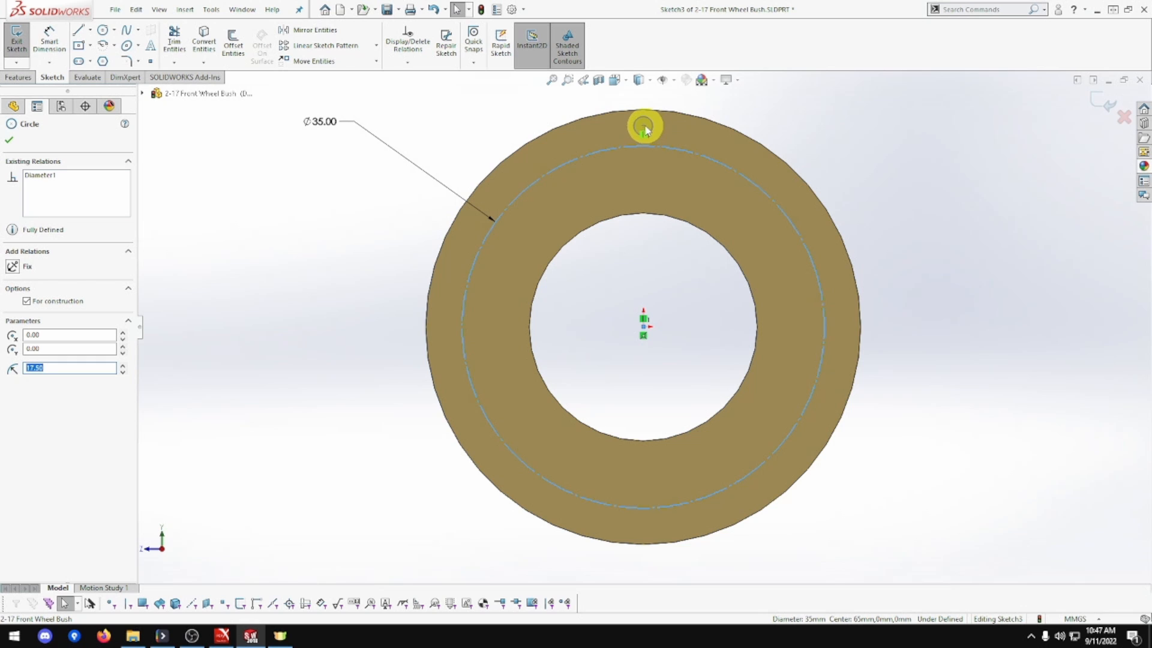
pyautogui.keyDown('ctrl'); pyautogui.click(644, 127); pyautogui.keyUp('ctrl')
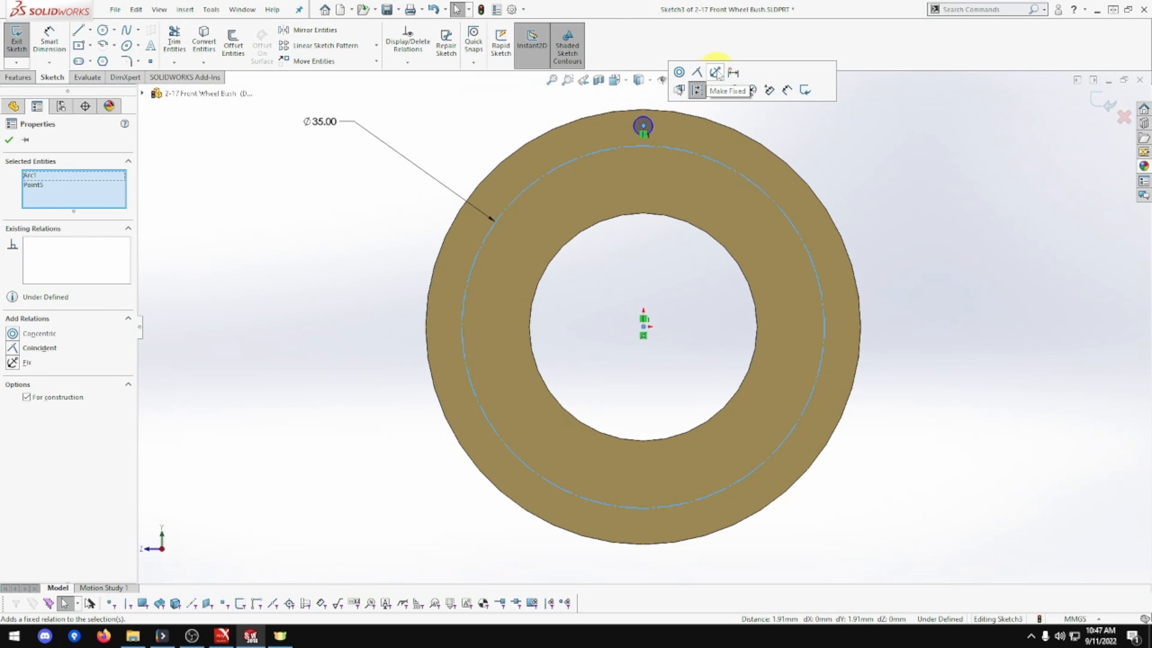
pyautogui.click(698, 73)
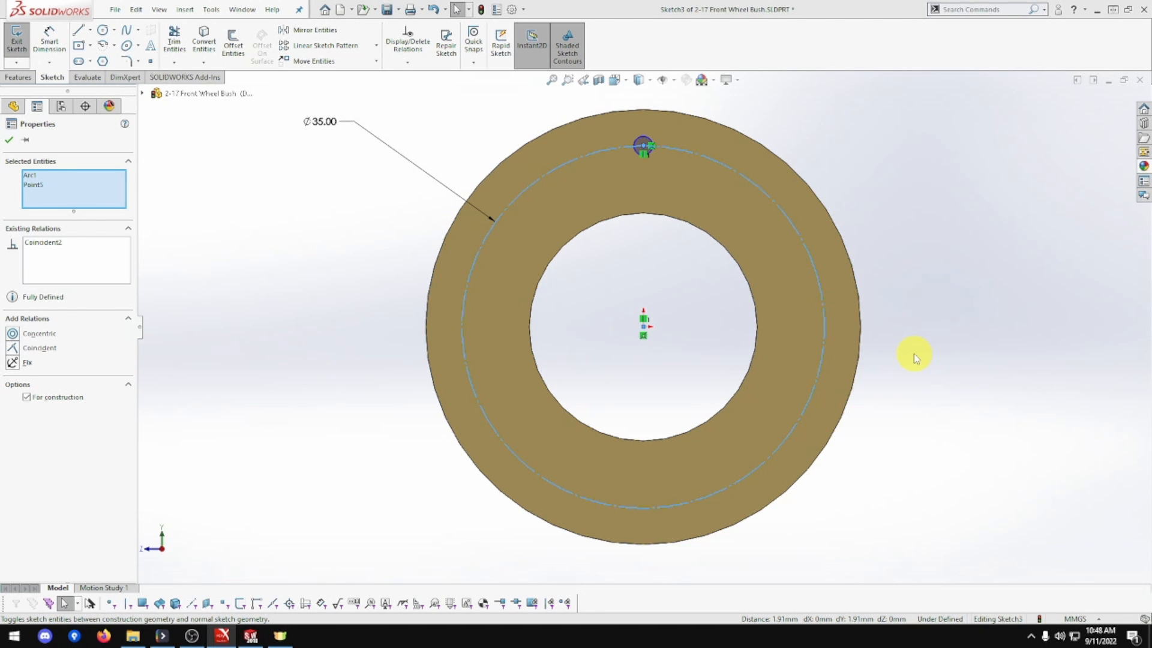
# - Dimension the small circle on the construction circle to a 4 mm diameter
pyautogui.click(51, 53)
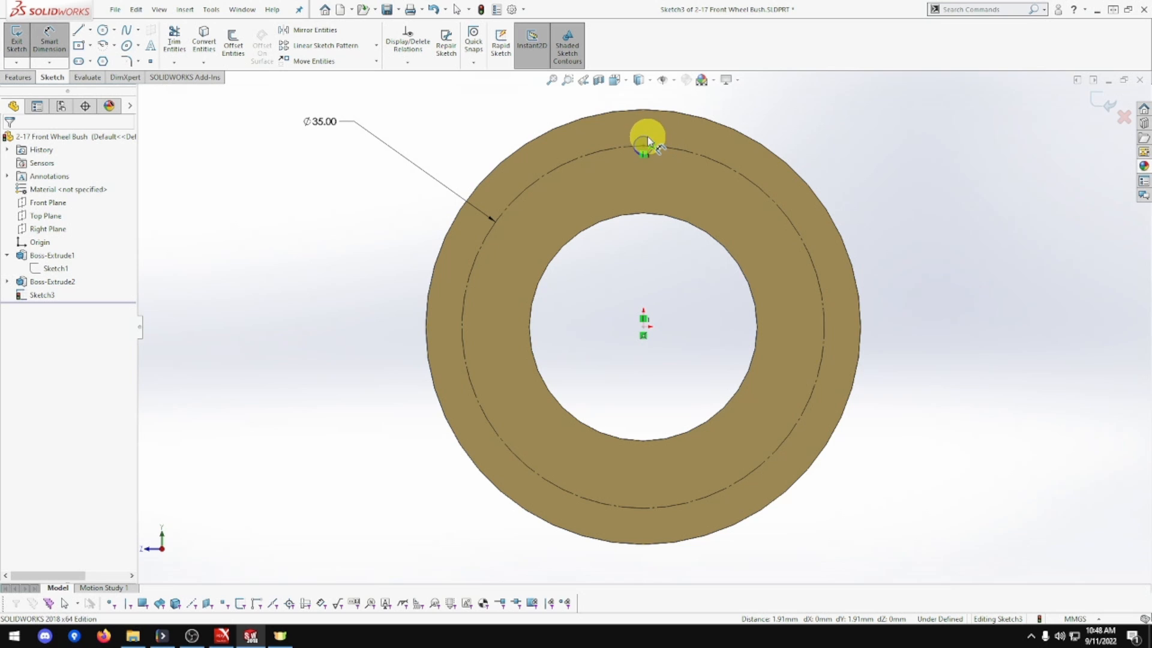
pyautogui.click(648, 138)
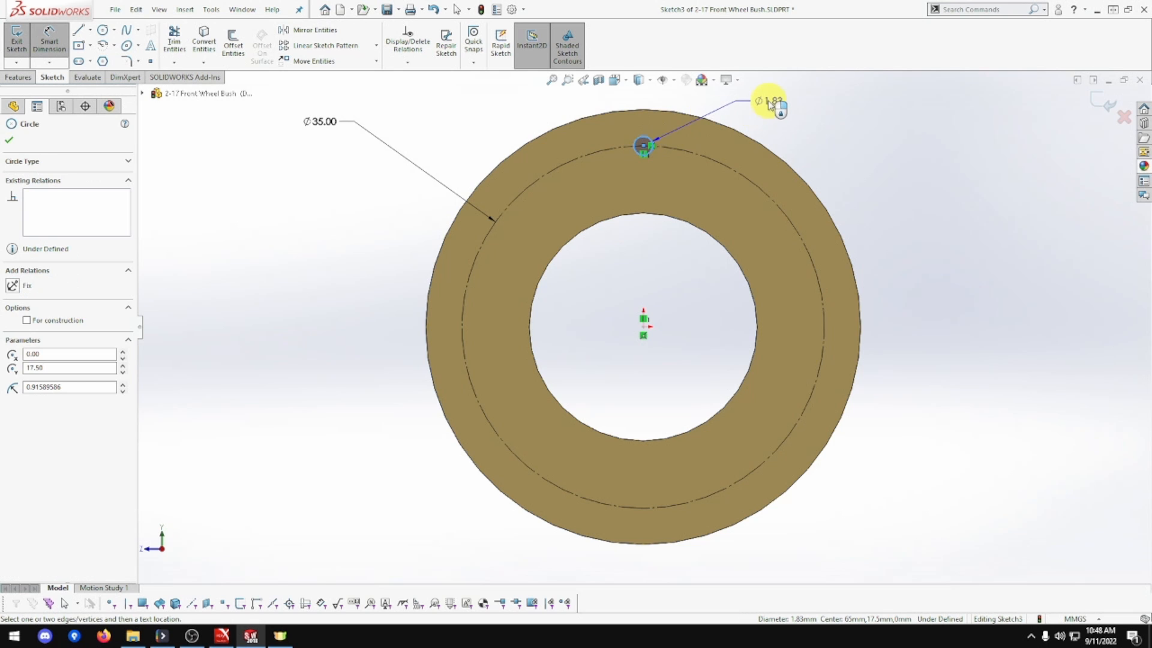
pyautogui.click(770, 105)
pyautogui.write('4')
pyautogui.press('Return')
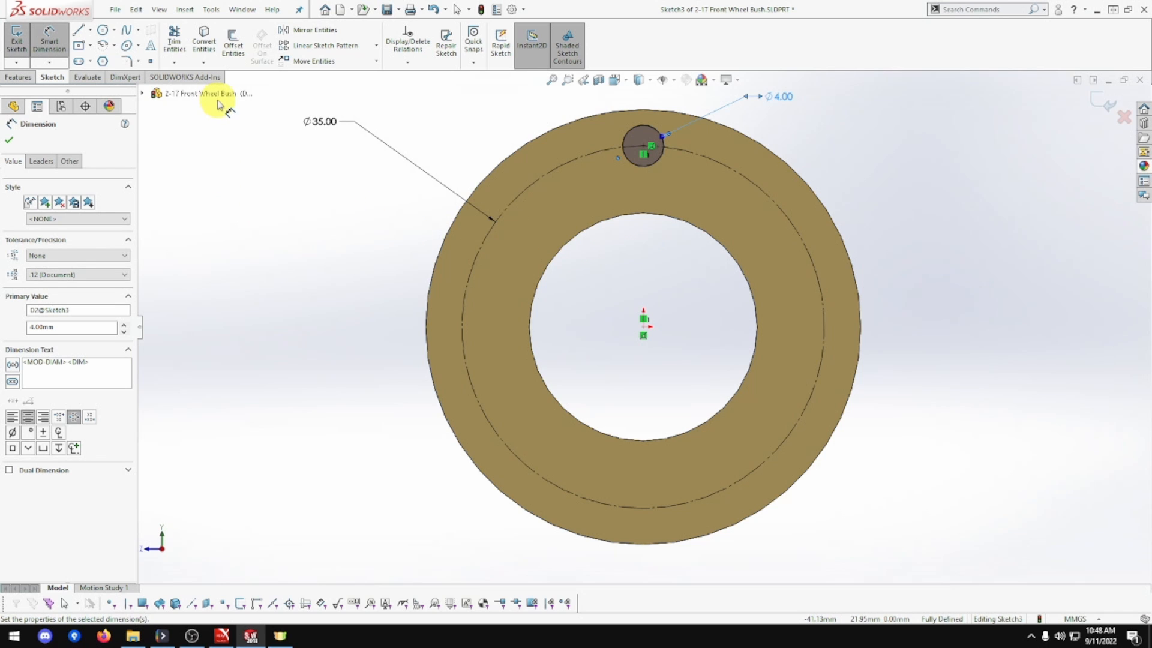
# - Create a circular sketch pattern of the 4 mm circle around the origin with 3 equally spaced instances over 360 degrees
pyautogui.click(376, 45)
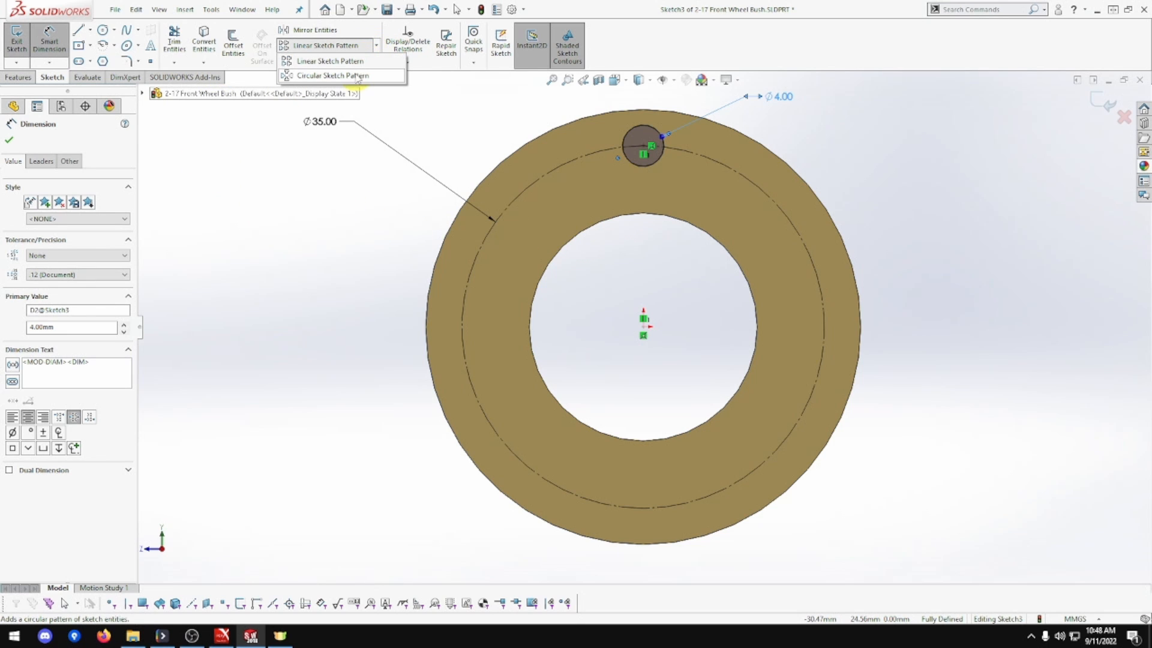
pyautogui.click(358, 77)
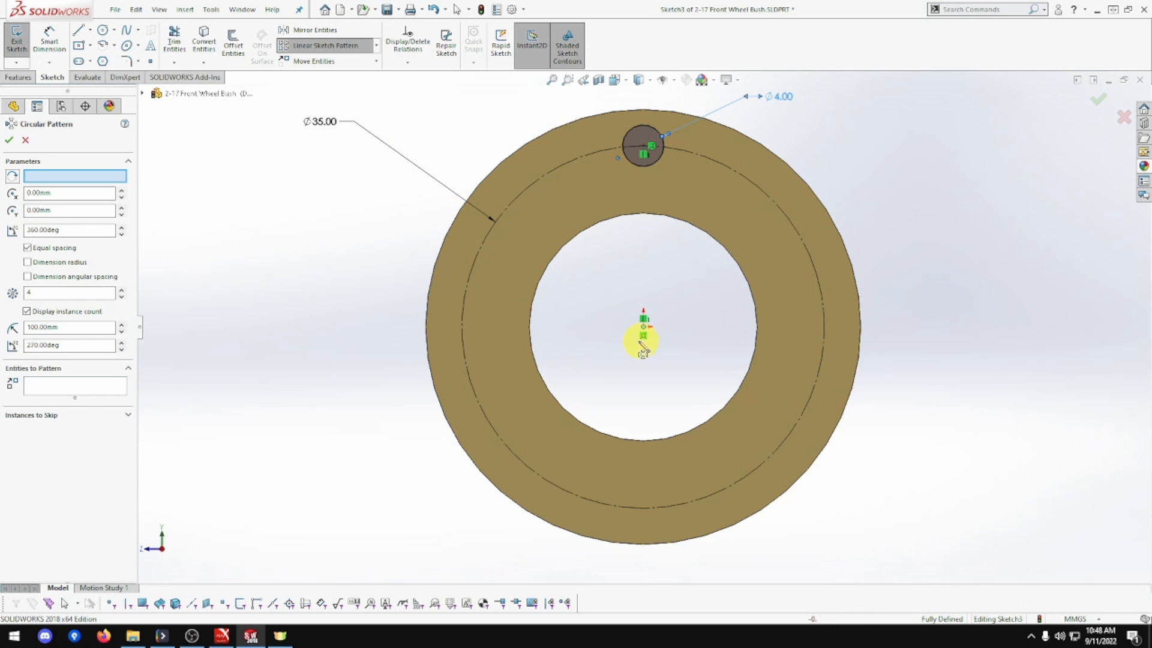
pyautogui.click(98, 391)
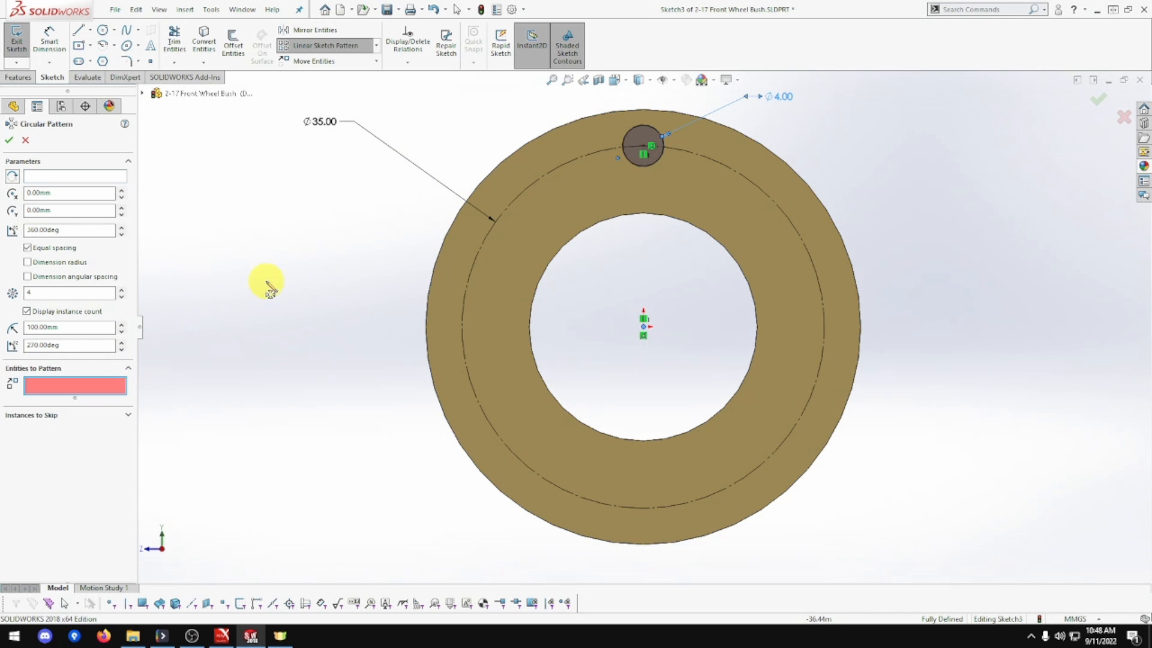
pyautogui.click(633, 164)
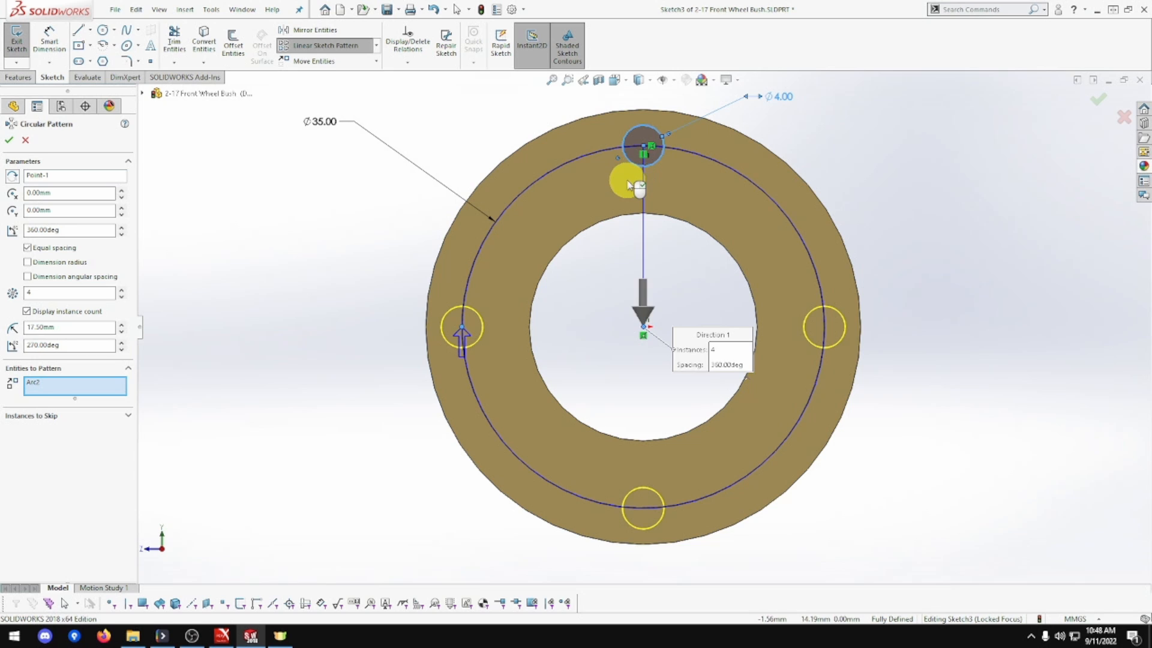
pyautogui.click(122, 297)
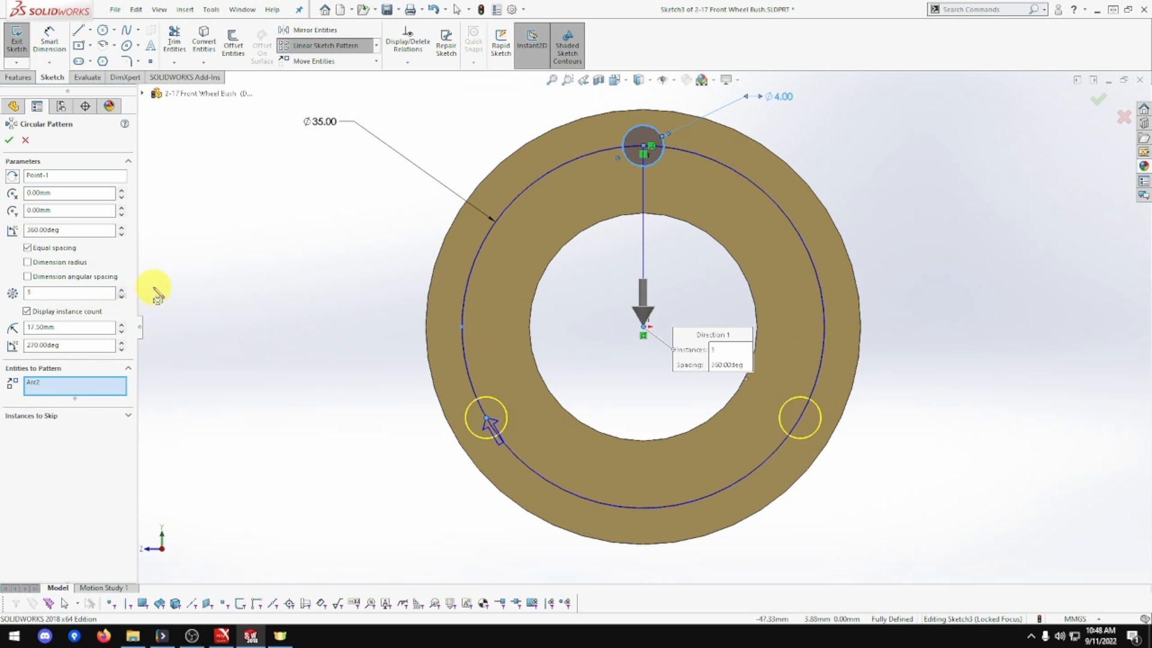
pyautogui.click(9, 141)
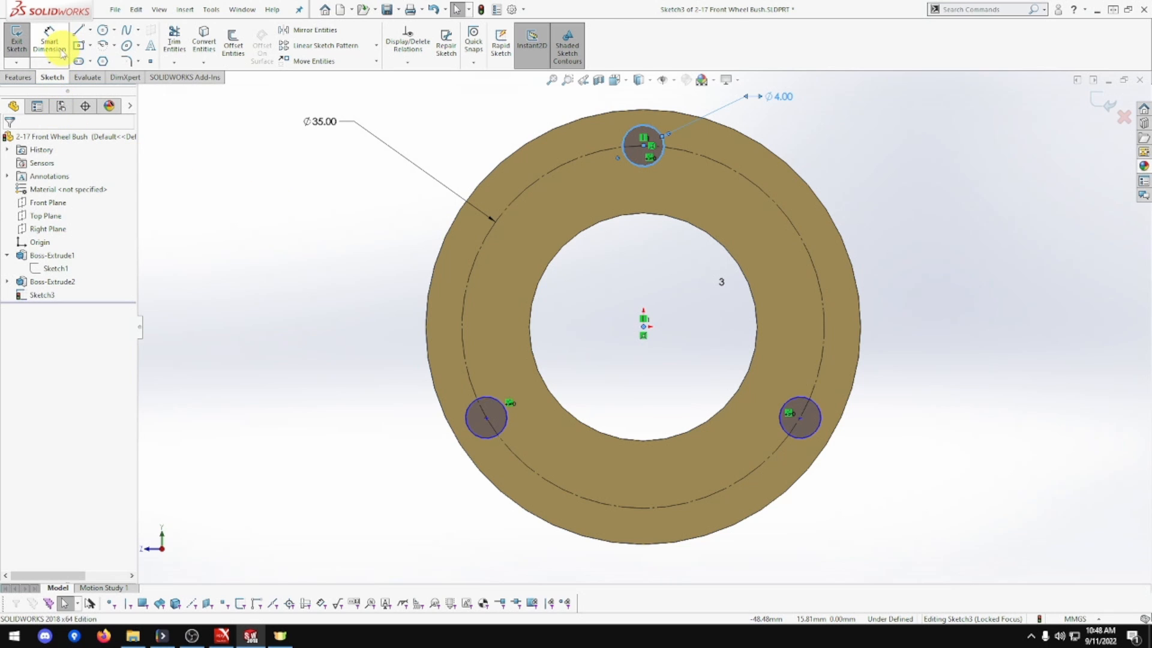
# - Extrude-cut the three patterned circles through the flange with the Through All end condition
pyautogui.click(17, 76)
pyautogui.click(169, 48)
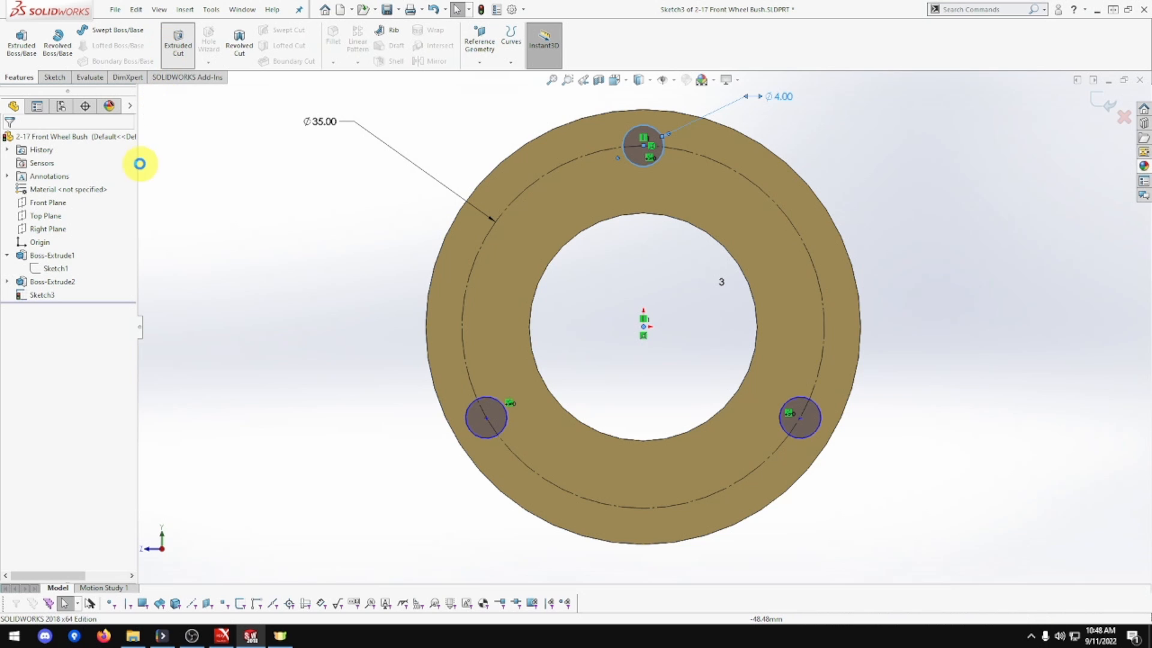
pyautogui.click(66, 212)
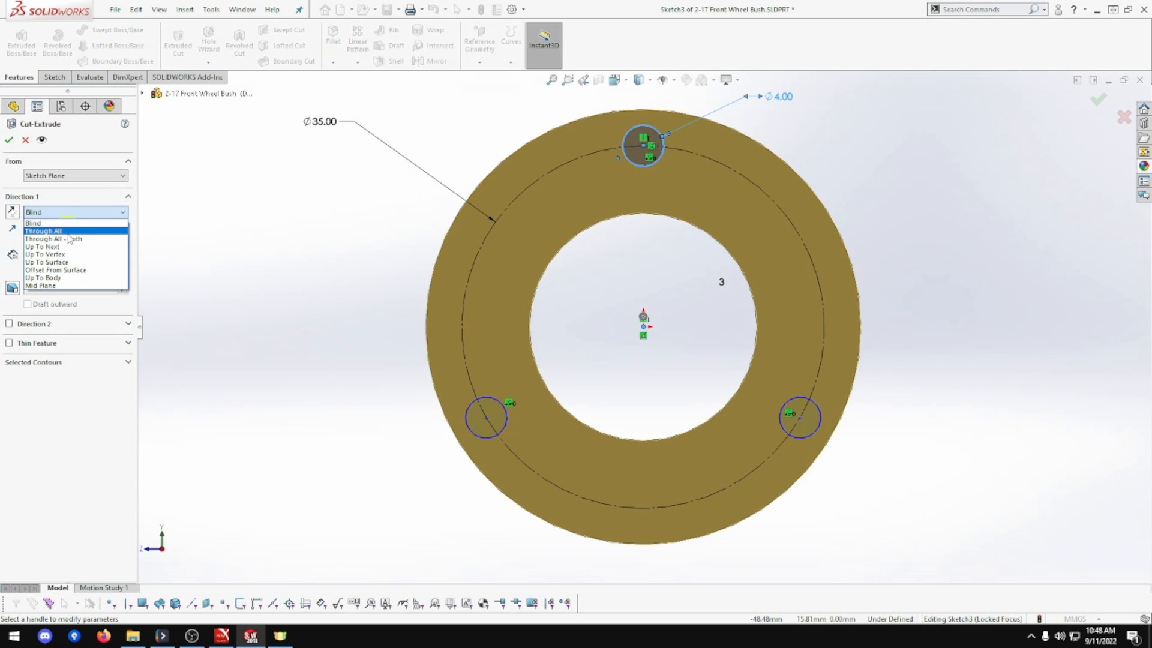
pyautogui.click(67, 227)
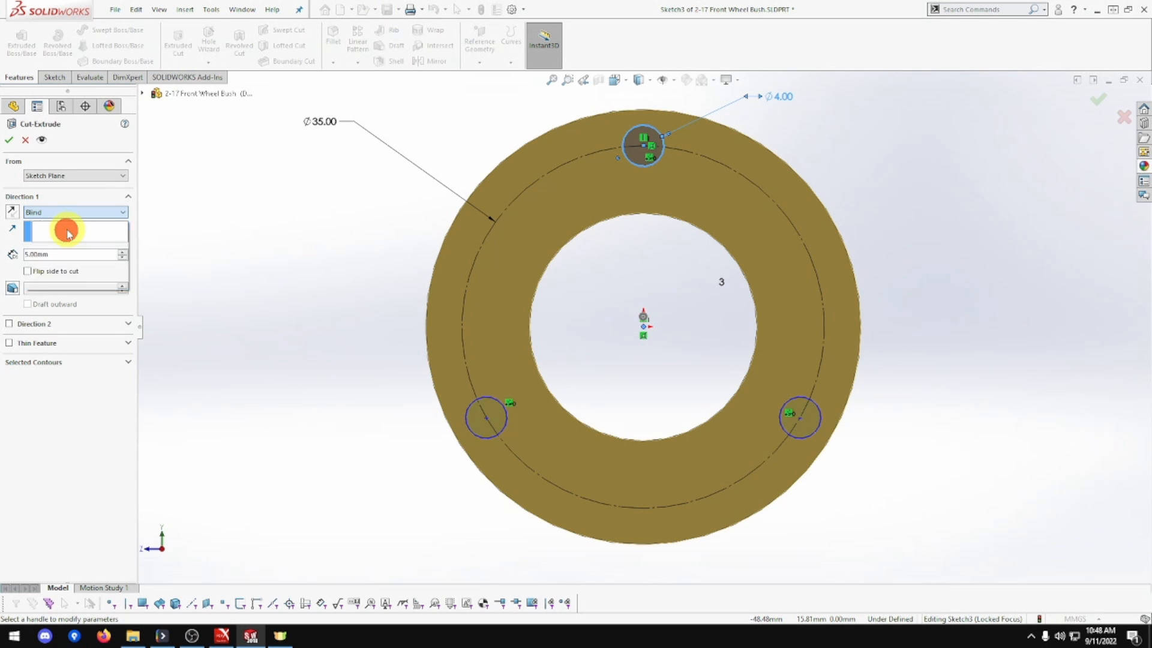
pyautogui.click(9, 142)
pyautogui.moveTo(296, 302); pyautogui.dragTo(351, 266, button='middle')
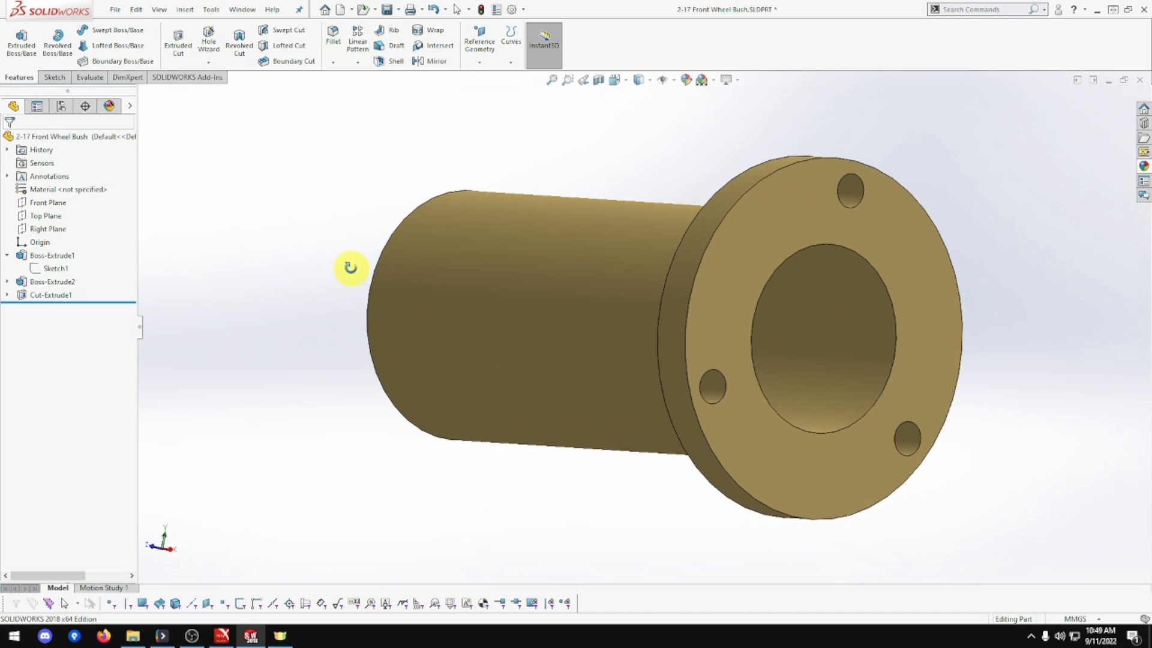
pyautogui.scroll(-1, 352, 253)
pyautogui.scroll(-1, 354, 252)
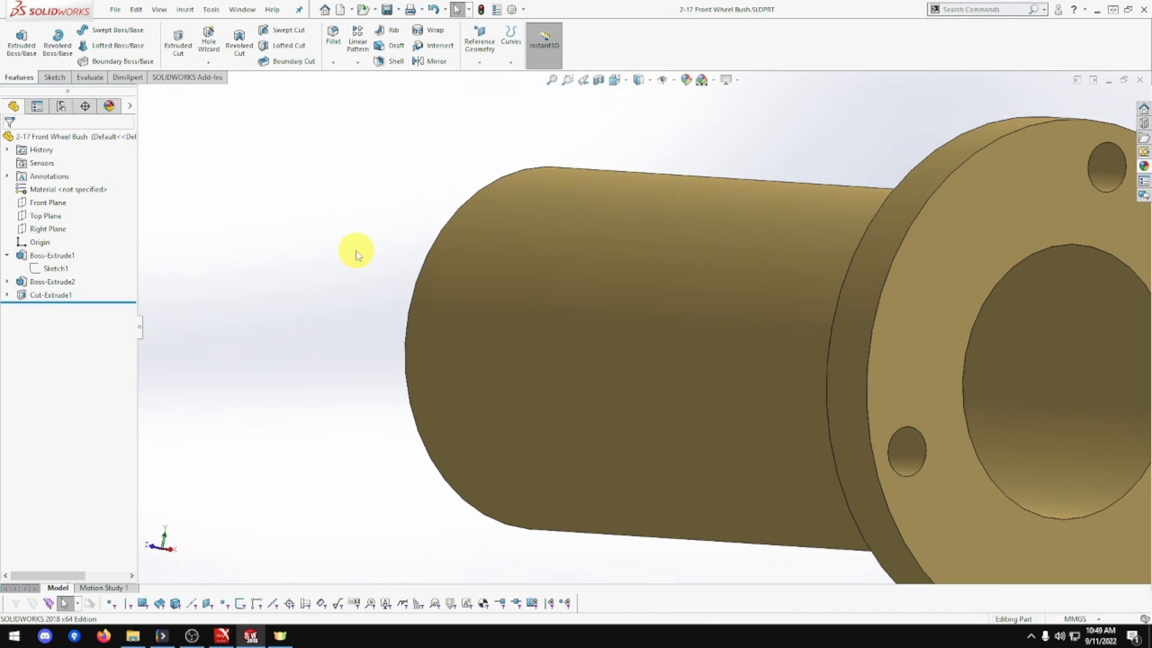
pyautogui.scroll(3, 354, 252)
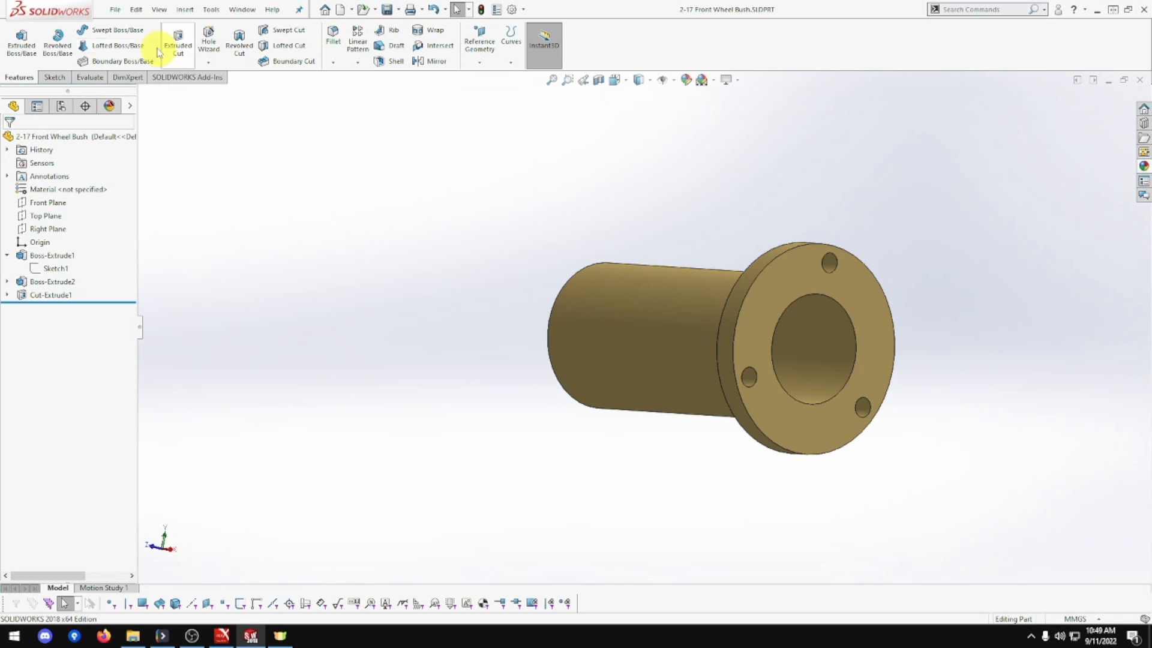
# - Open the recent assembly Front Wheel.SLDASM
pyautogui.click(116, 11)
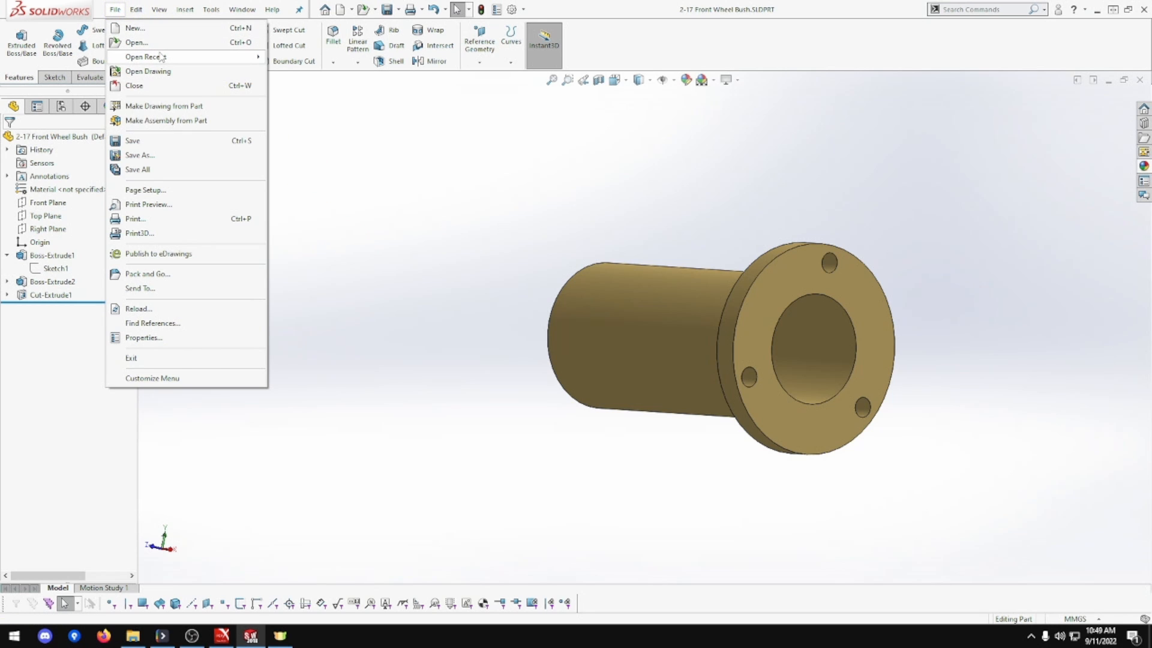
pyautogui.moveTo(160, 57)
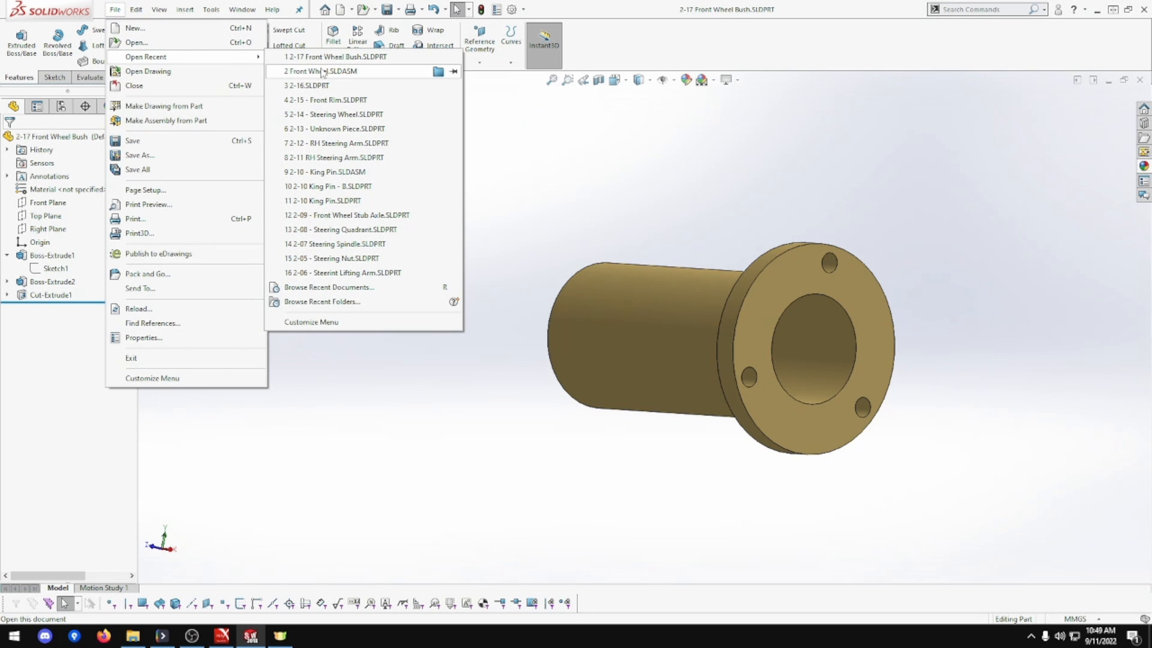
pyautogui.click(358, 73)
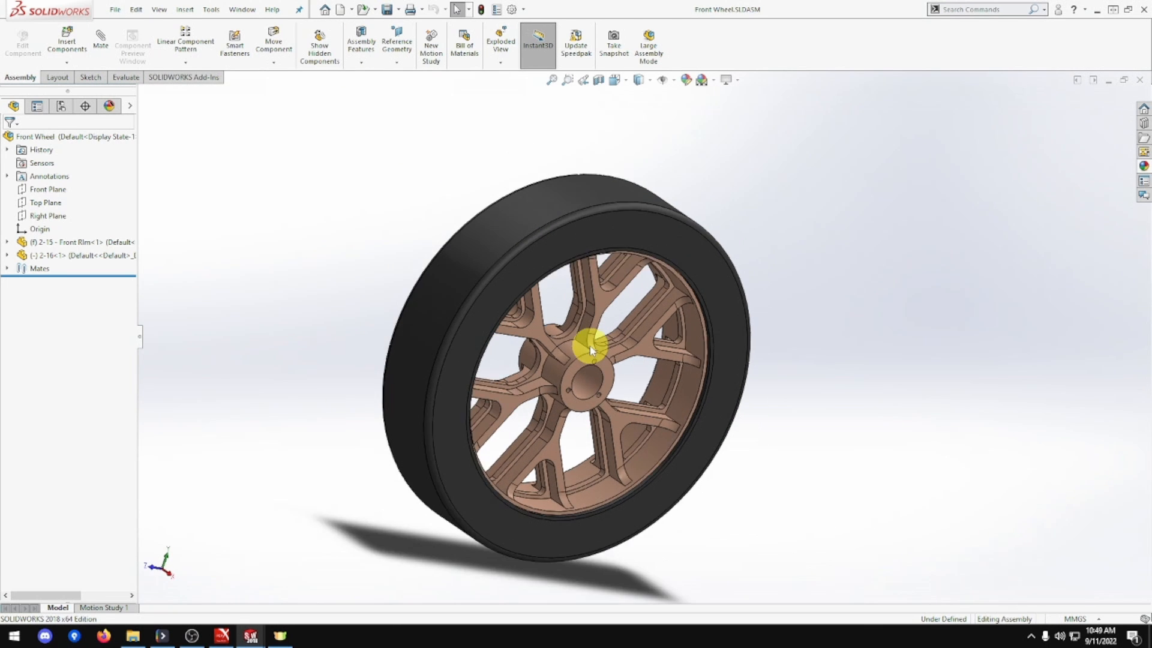
pyautogui.scroll(1, 728, 372)
pyautogui.scroll(-4, 661, 358)
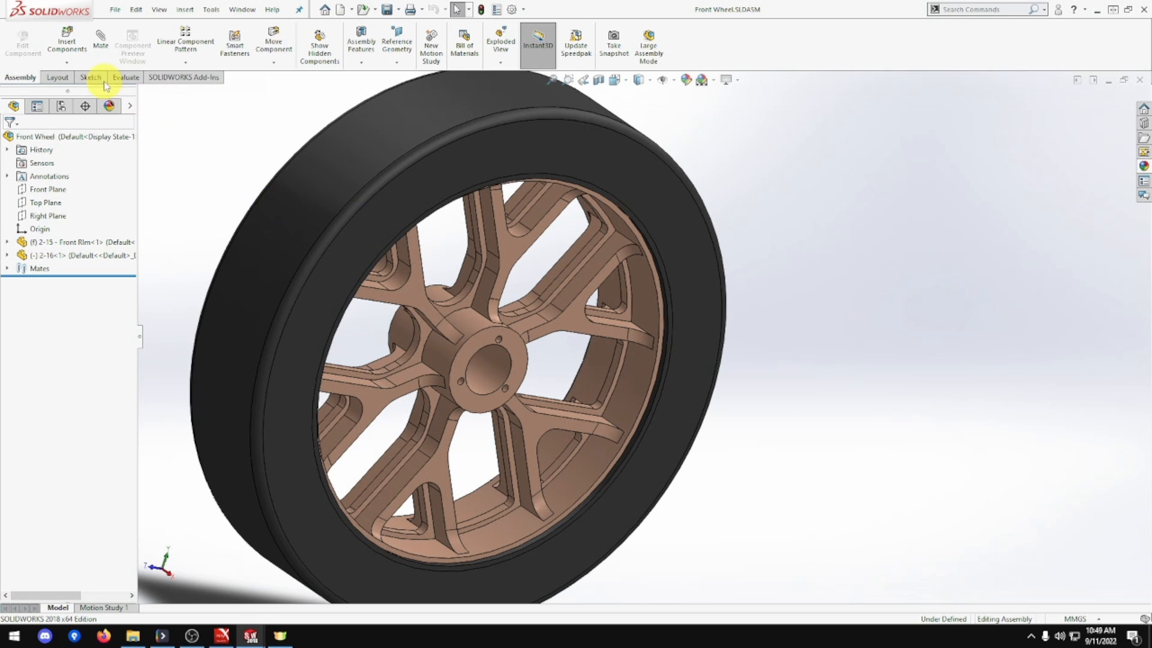
# - Insert the 2-17 Front Wheel Bush part into the assembly, placing it beside the rim's hub
pyautogui.click(68, 43)
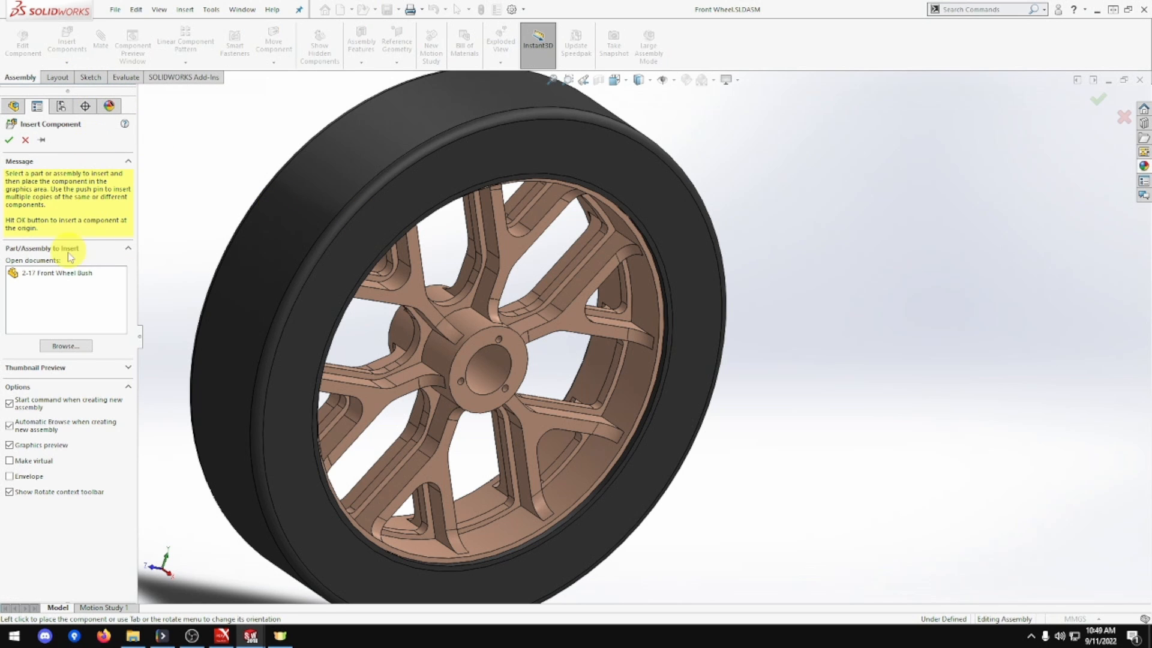
pyautogui.click(60, 273)
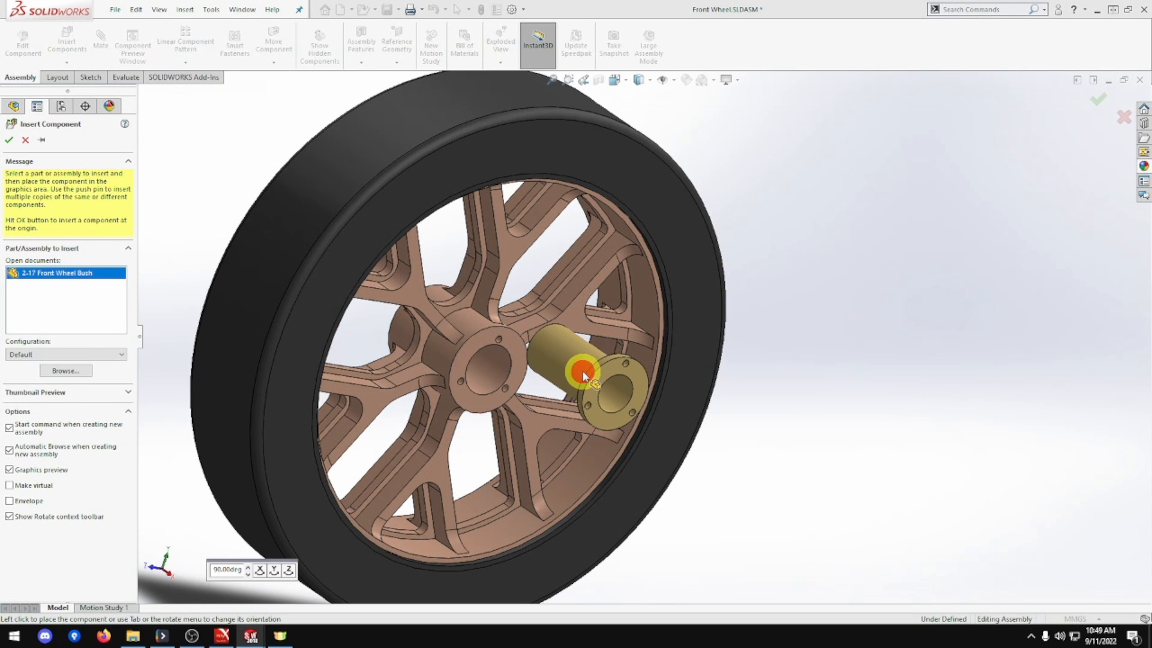
pyautogui.click(579, 411)
pyautogui.scroll(-1, 581, 412)
pyautogui.scroll(-2, 528, 386)
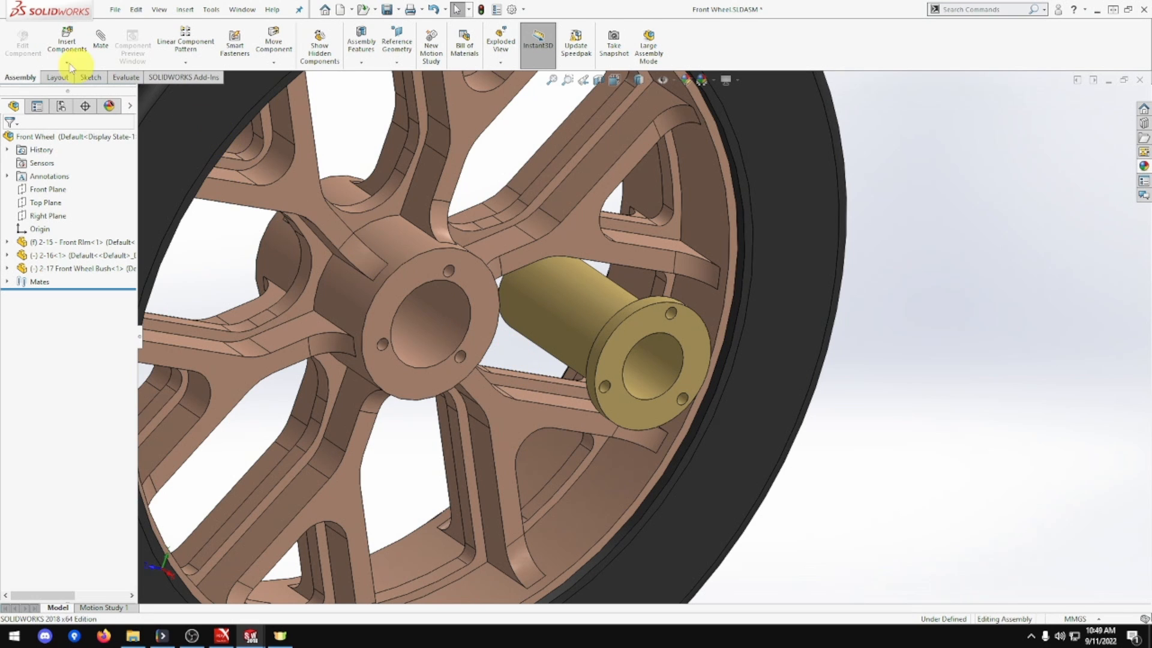
# - Add a concentric mate between the rim's hub bore and the bush's outer cylindrical face
pyautogui.click(99, 45)
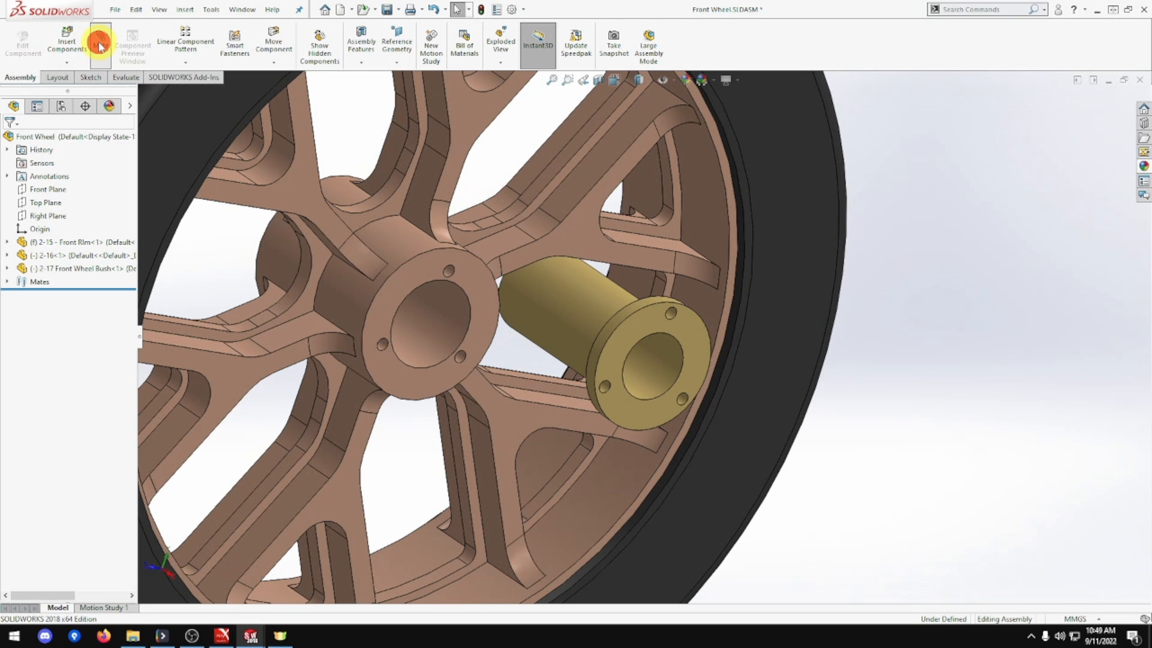
pyautogui.click(473, 322)
pyautogui.click(533, 312)
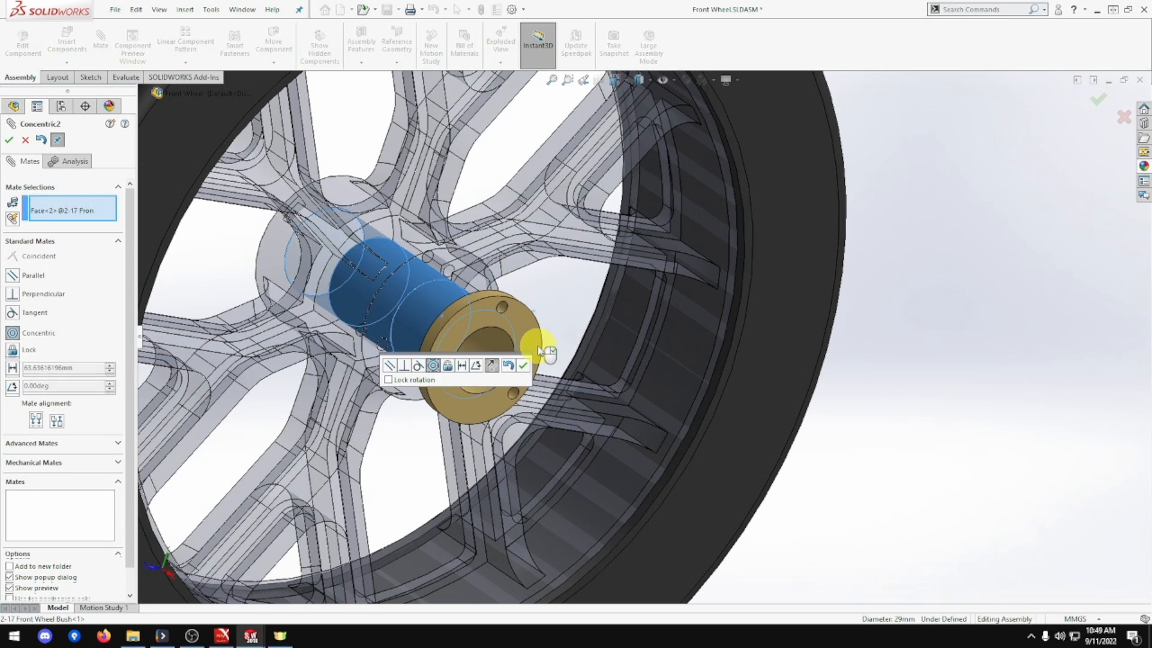
pyautogui.click(524, 366)
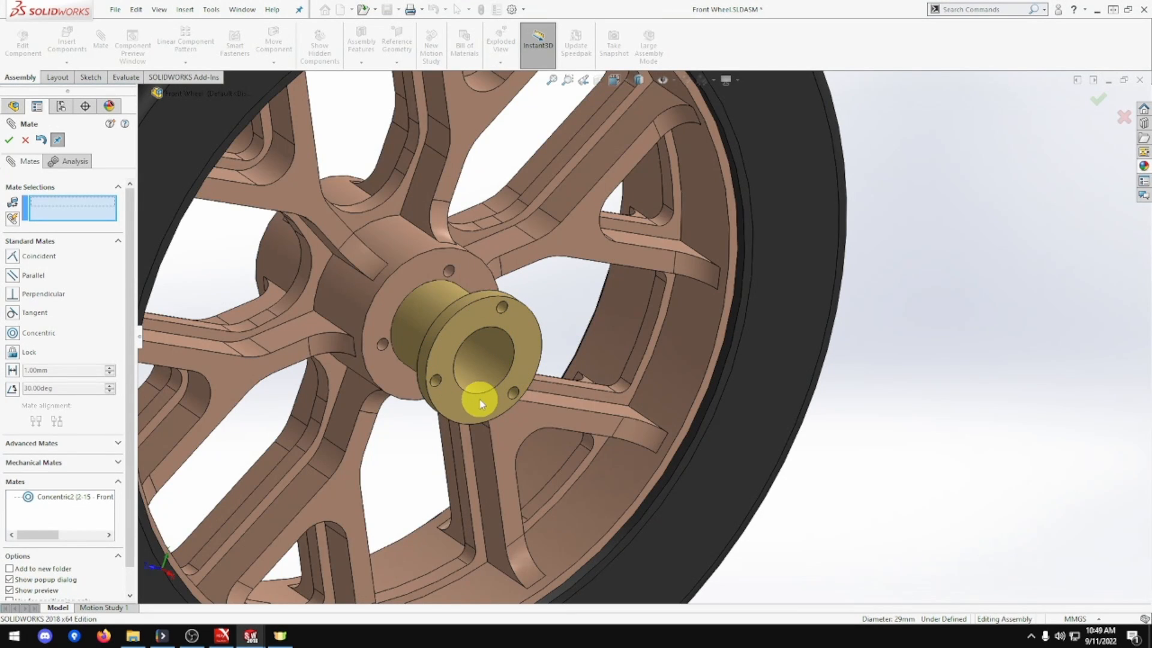
# - Slide the bush closer to the hub and mate the back of its flange coincident with the hub's end face
pyautogui.moveTo(471, 398); pyautogui.dragTo(444, 386)
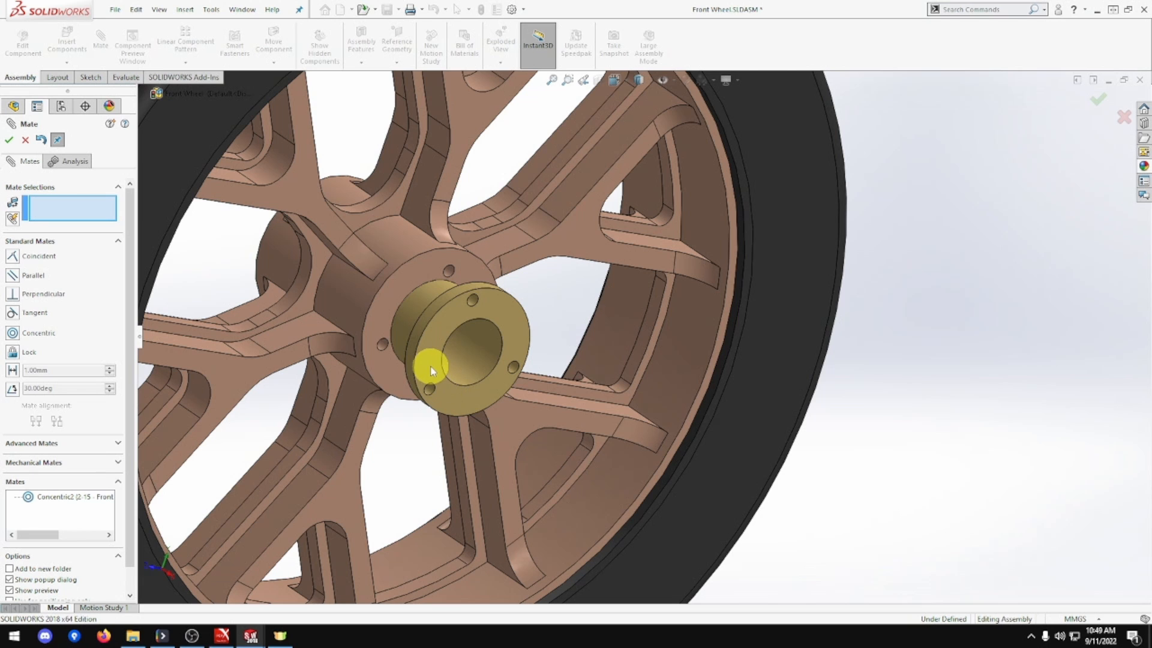
pyautogui.click(404, 278)
pyautogui.moveTo(412, 302); pyautogui.dragTo(502, 347, button='middle')
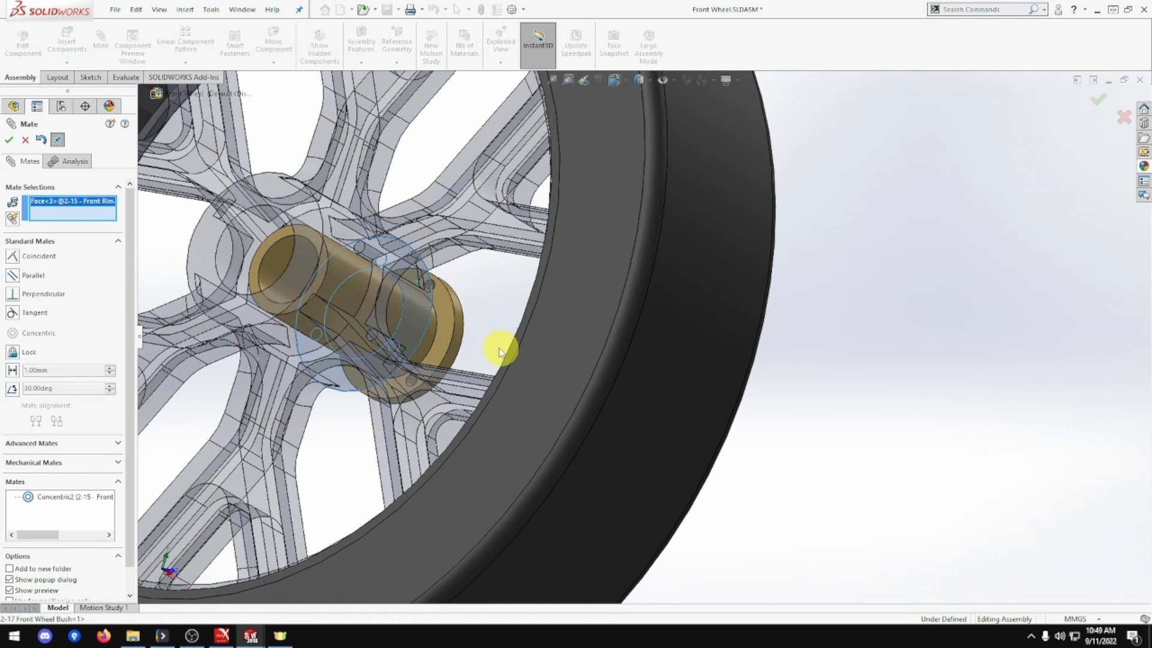
pyautogui.click(451, 342)
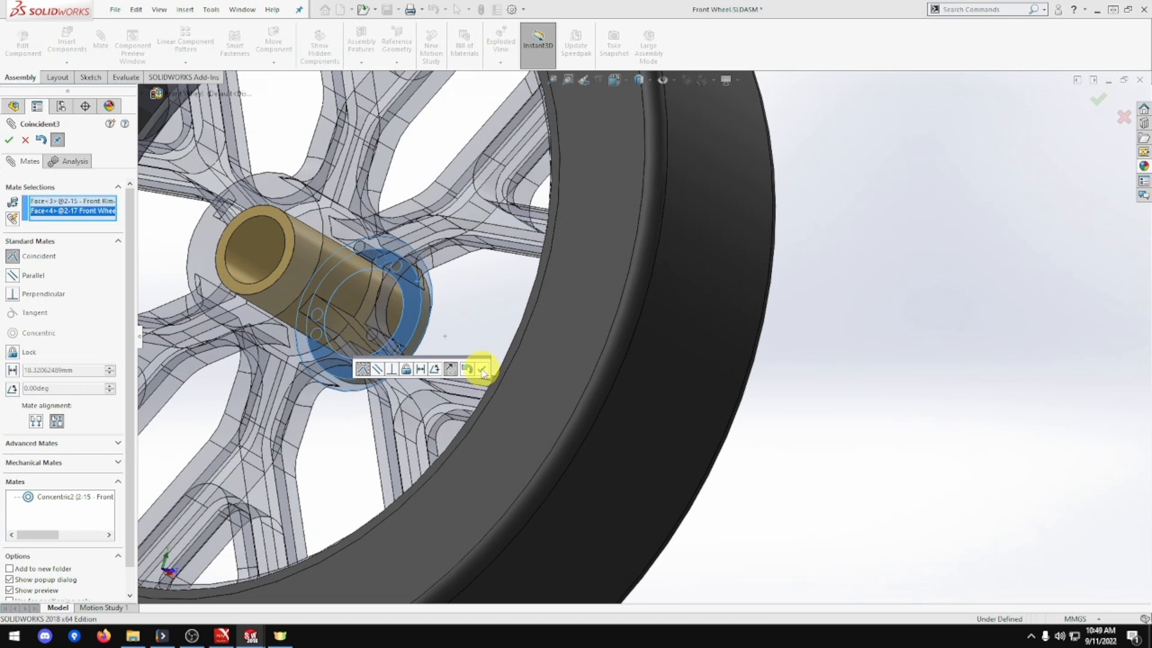
pyautogui.click(483, 371)
pyautogui.moveTo(527, 360); pyautogui.dragTo(558, 339, button='middle')
pyautogui.scroll(3, 719, 352)
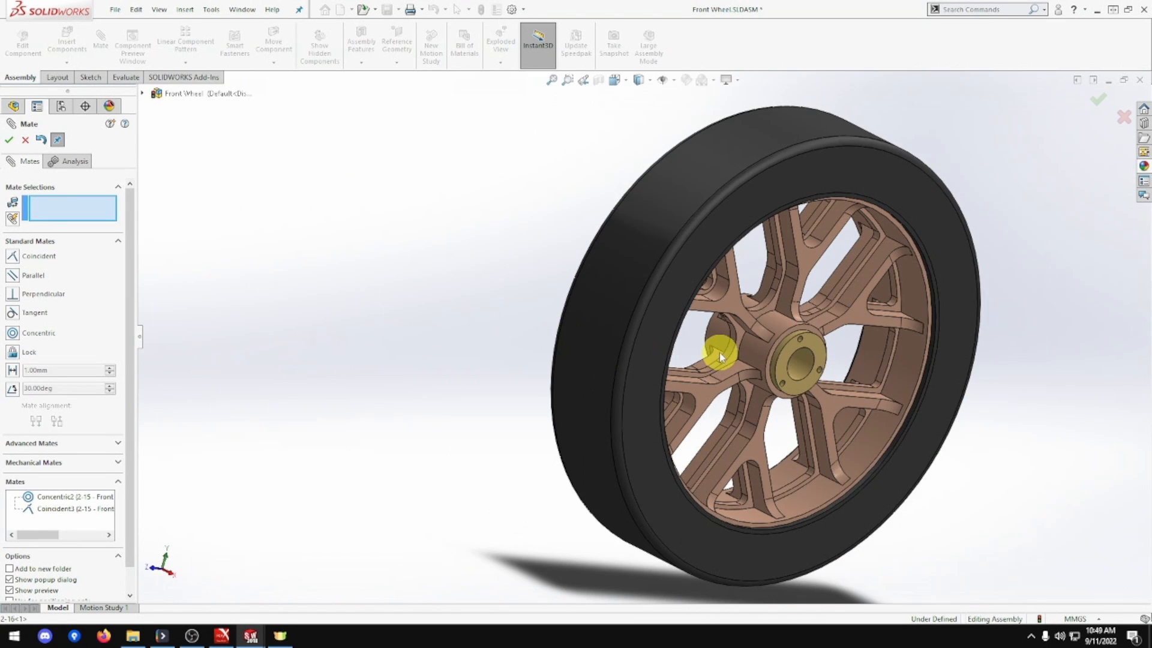
# - Add a concentric mate between the upper hole in the bush's flange and the neighbouring screw hole in the rim's hub
pyautogui.scroll(-10, 812, 348)
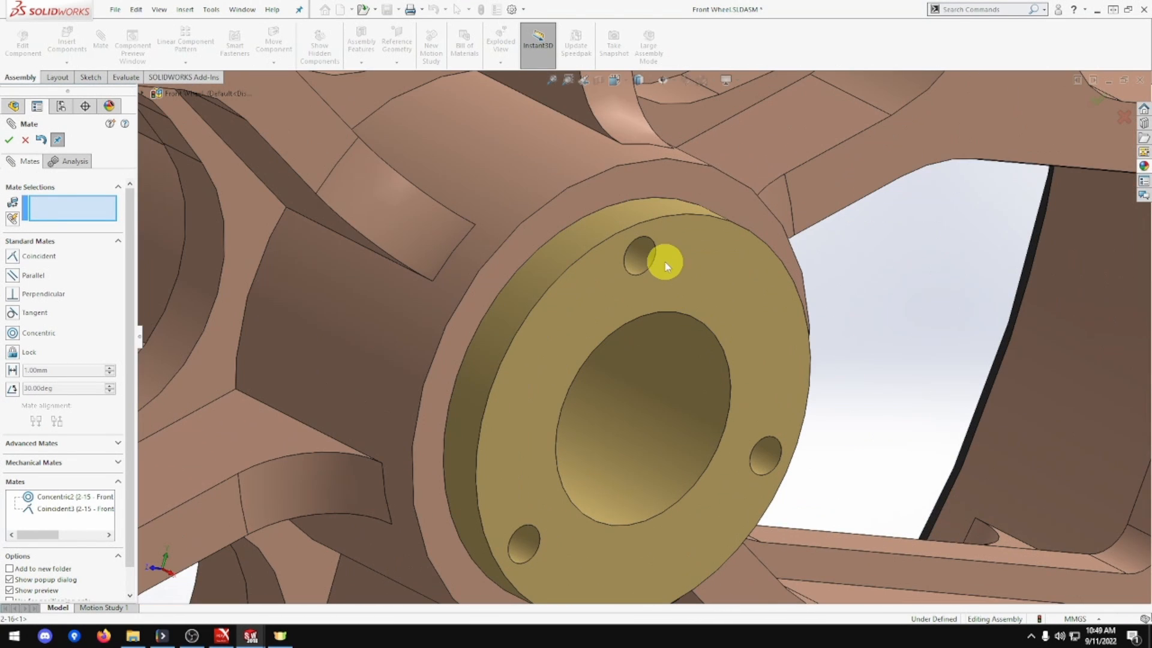
pyautogui.click(644, 254)
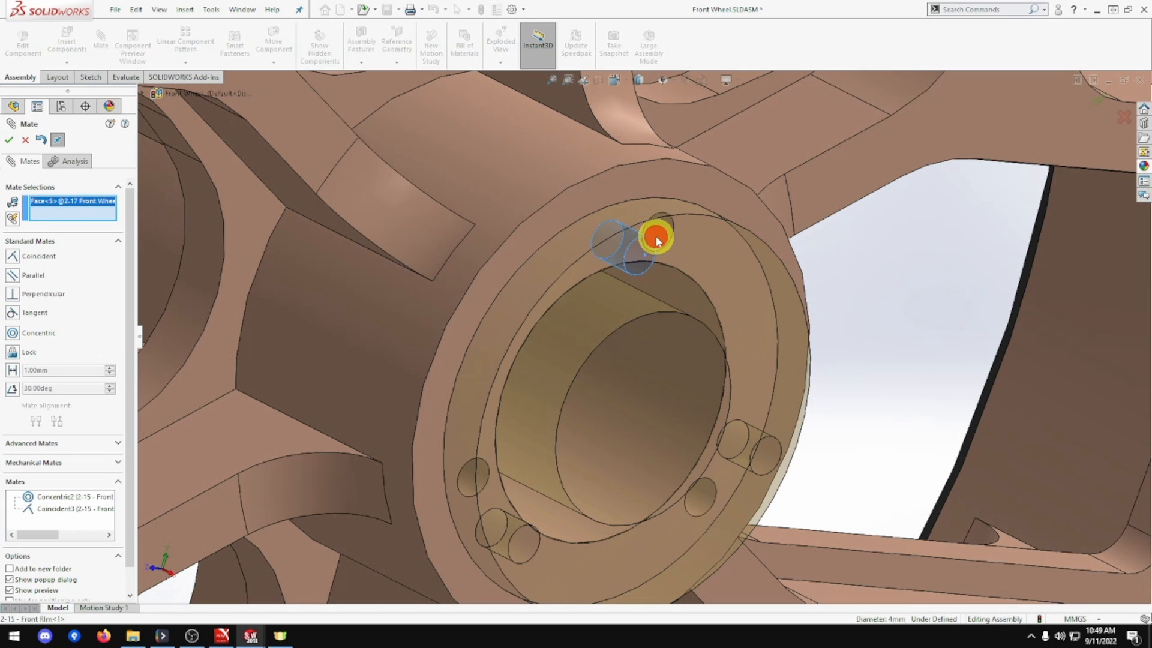
pyautogui.click(656, 240)
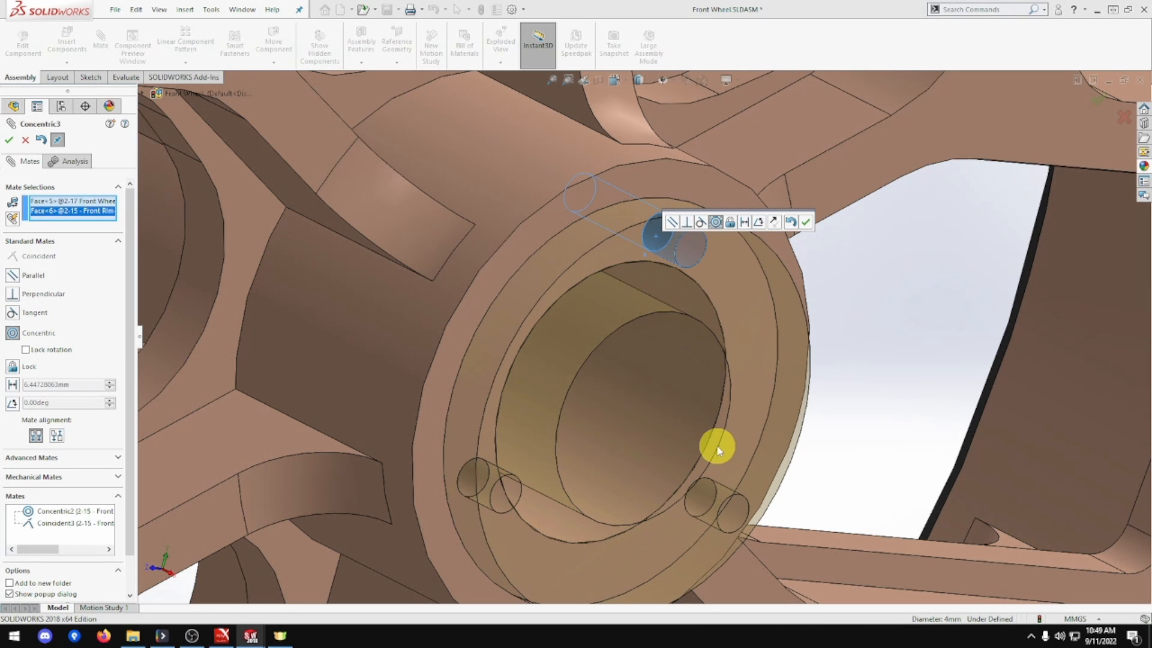
pyautogui.click(9, 141)
pyautogui.press('f')
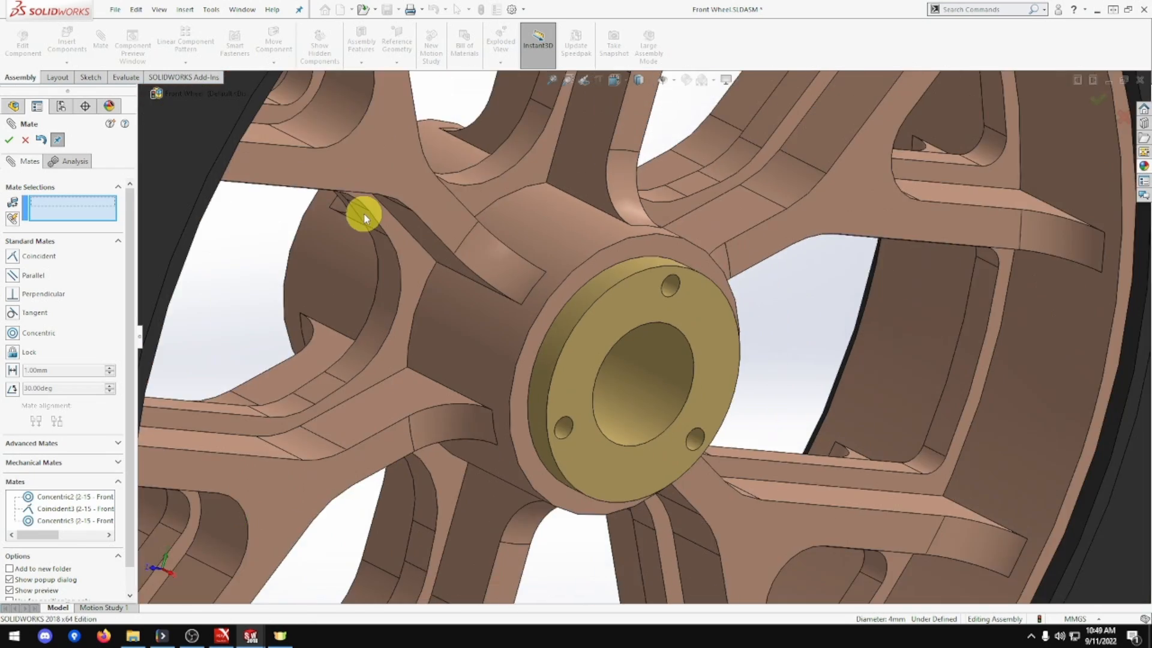
# - Examine the bush's fit in the hub from both sides of the wheel and finish mating
pyautogui.moveTo(364, 214); pyautogui.dragTo(432, 254, button='middle')
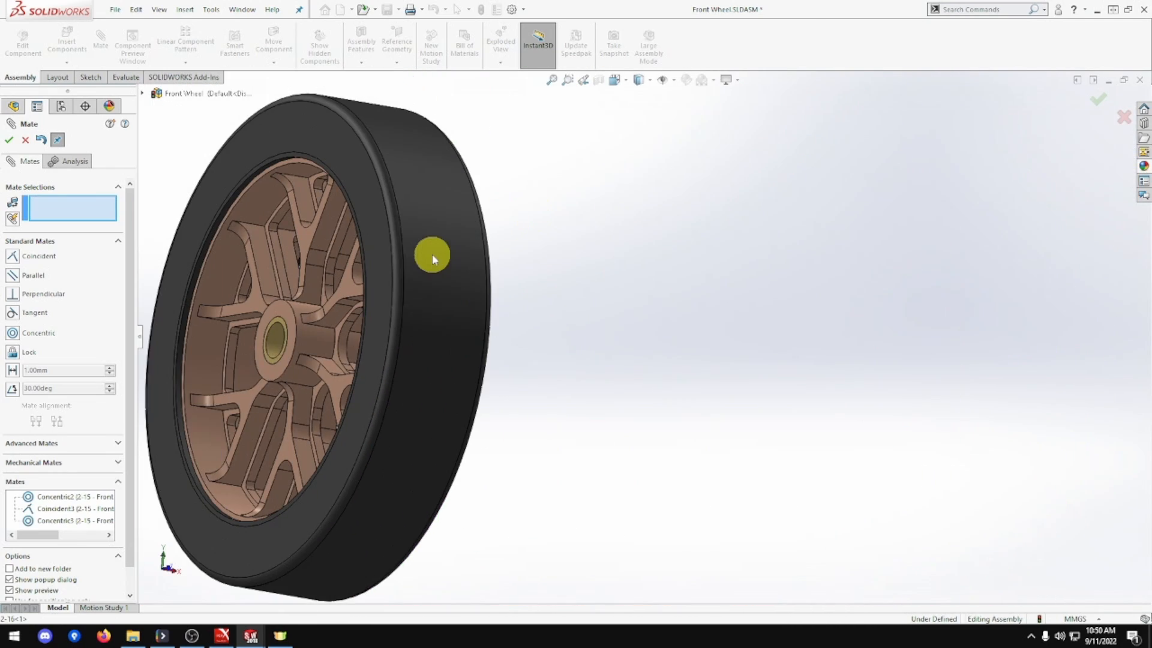
pyautogui.scroll(-10, 343, 336)
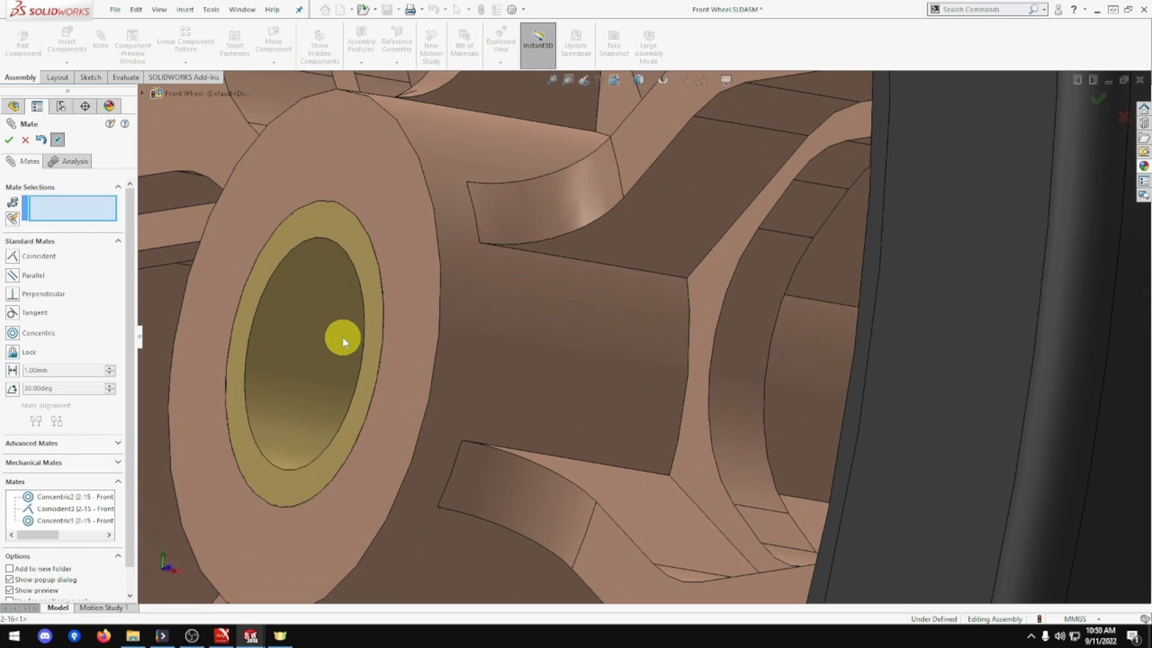
pyautogui.scroll(10, 357, 336)
pyautogui.moveTo(420, 362); pyautogui.dragTo(447, 359, button='middle')
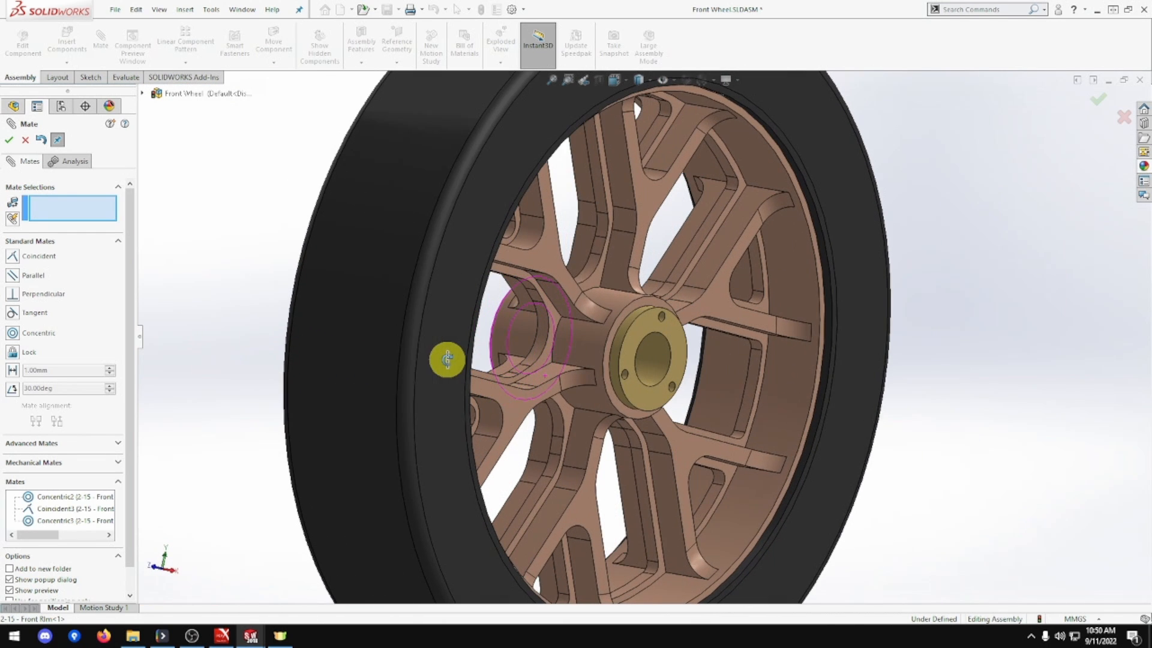
pyautogui.click(9, 141)
pyautogui.scroll(5, 270, 258)
pyautogui.moveTo(296, 267); pyautogui.dragTo(436, 319, button='middle')
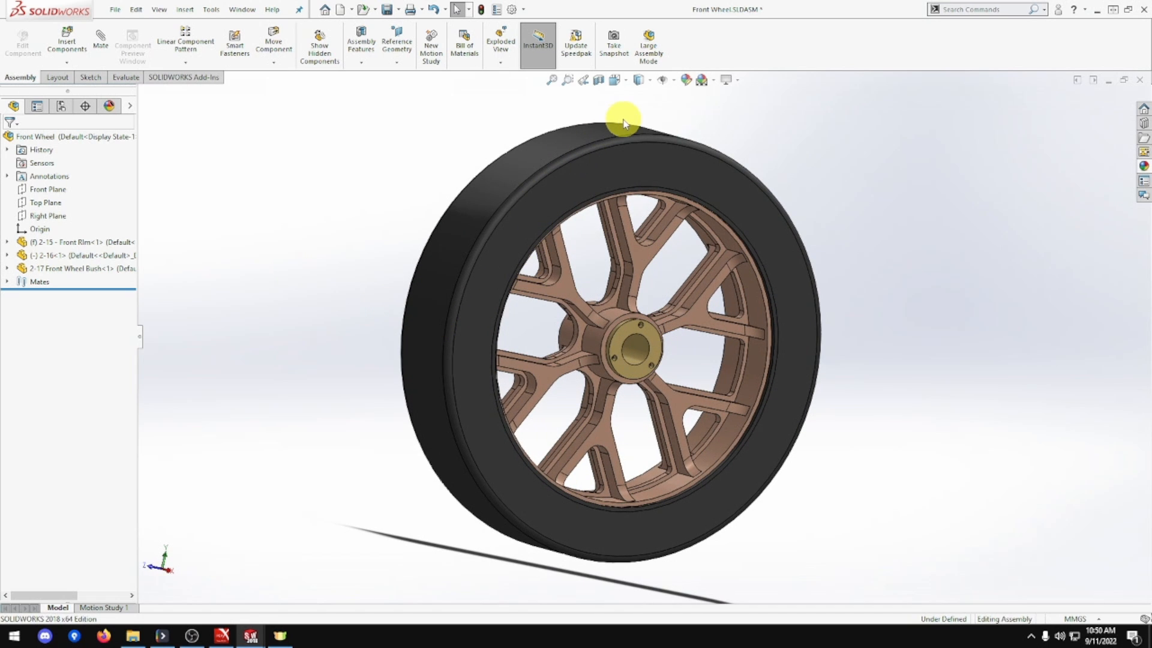